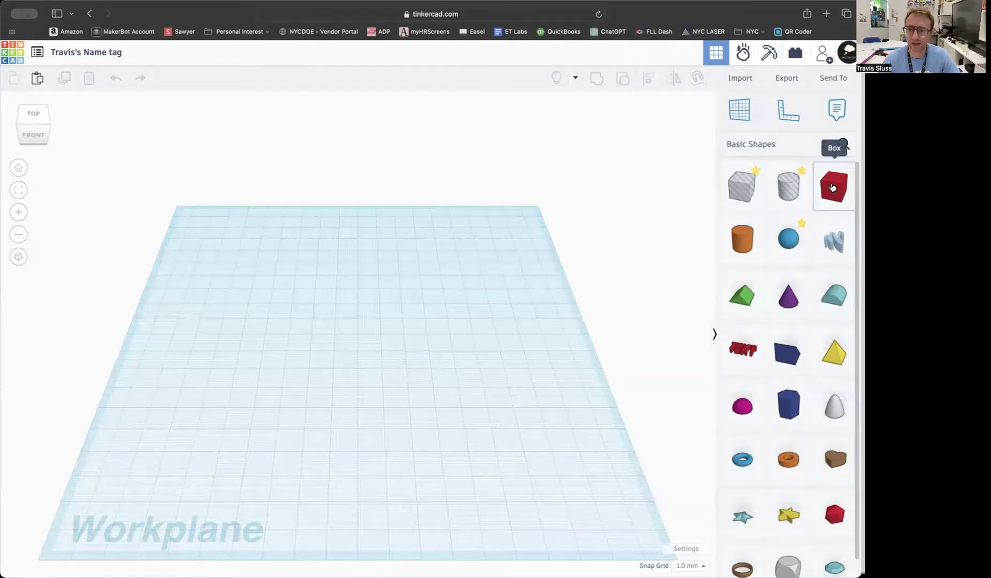
Place a box on the workplane and resize its base from a corner to about 16 by 18 mm.
drag(835, 185, 361, 336)
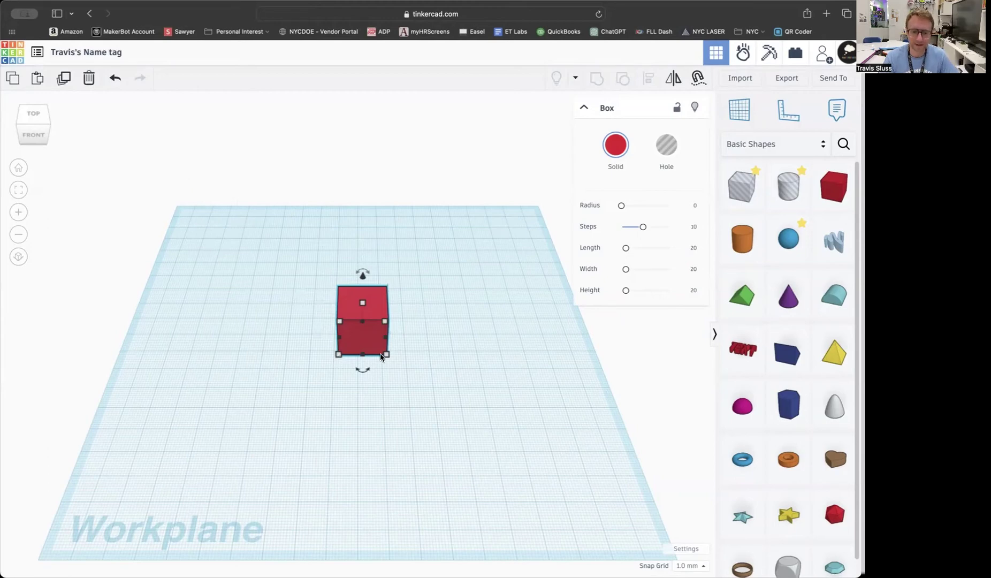
drag(338, 354, 250, 395)
drag(324, 370, 399, 346)
drag(325, 365, 458, 339)
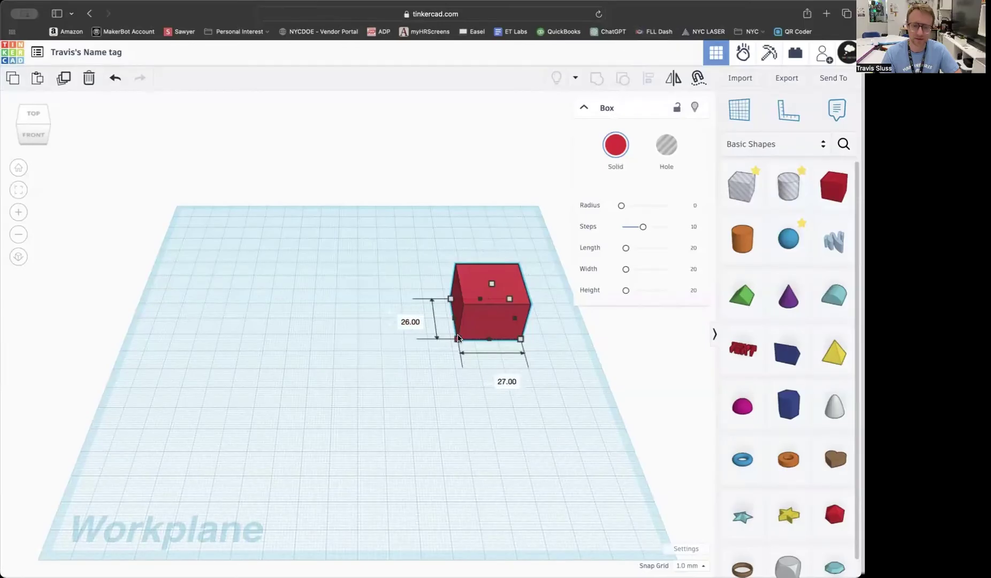
drag(457, 340, 481, 326)
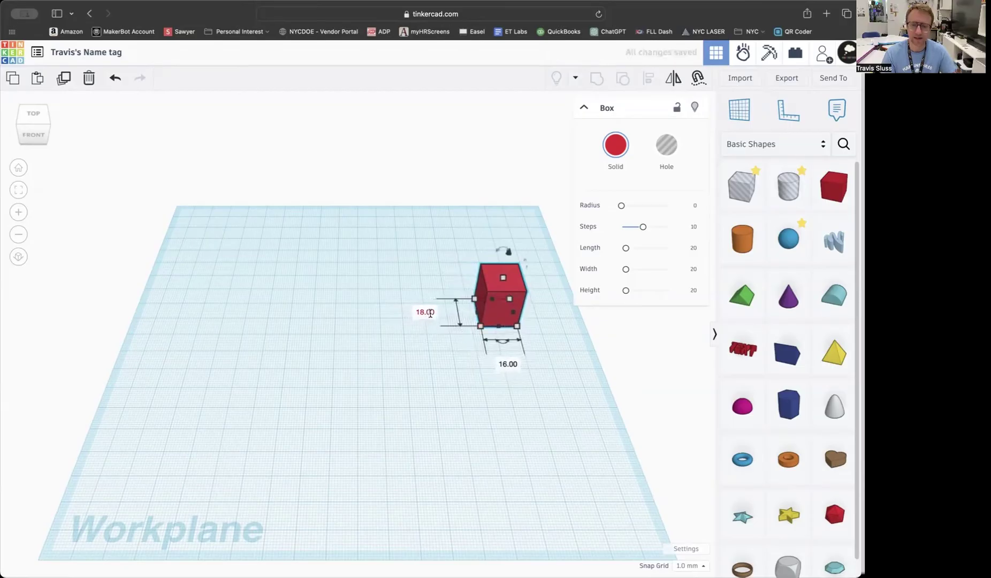
Set both base dimensions of the box to exactly 20 mm.
click(425, 312)
text(20)
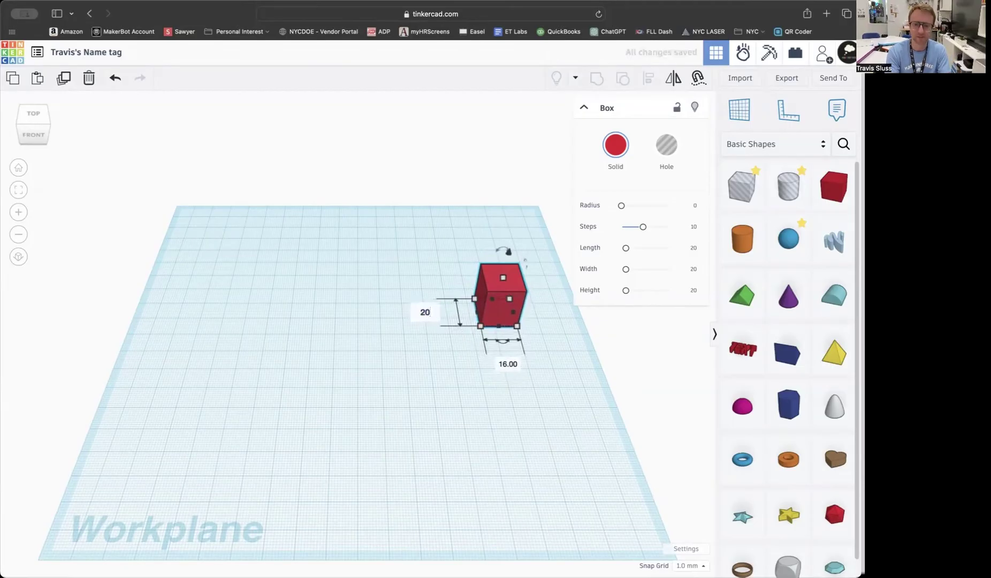
key(Tab)
text(20)
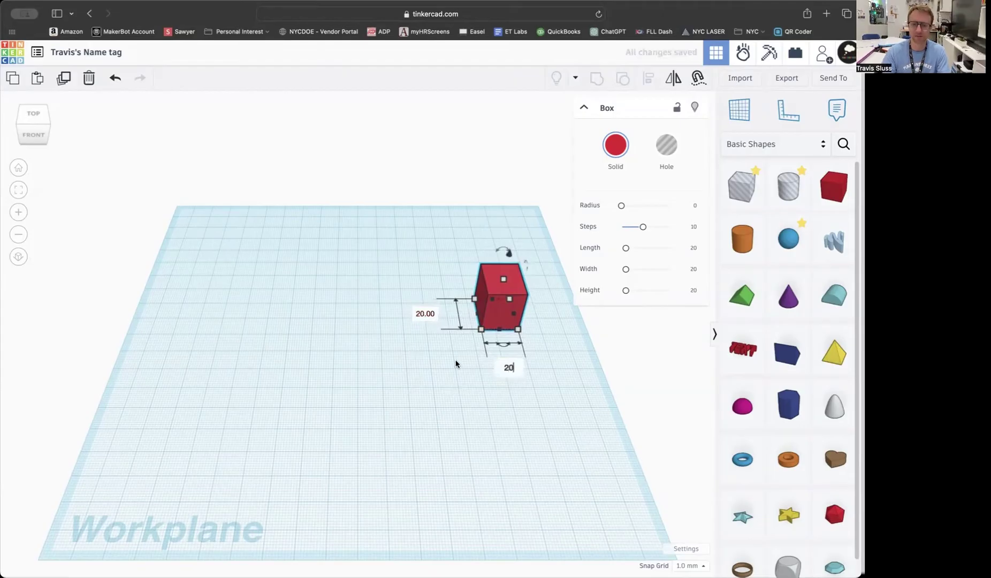
key(Return)
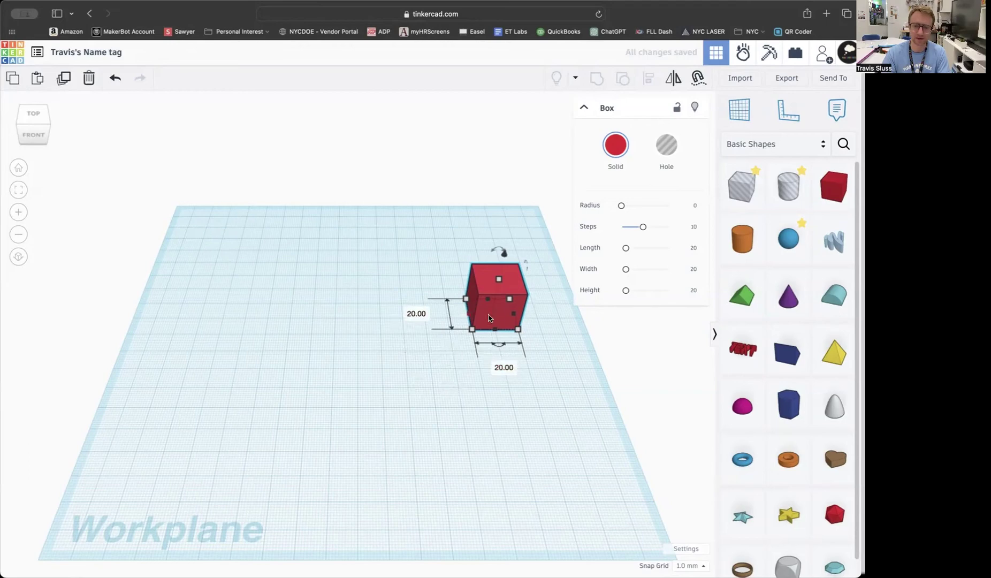
Move the box toward the workplane's centre and try lifting it 37 mm before lowering it back onto the plane.
drag(486, 311, 408, 209)
drag(378, 300, 356, 294)
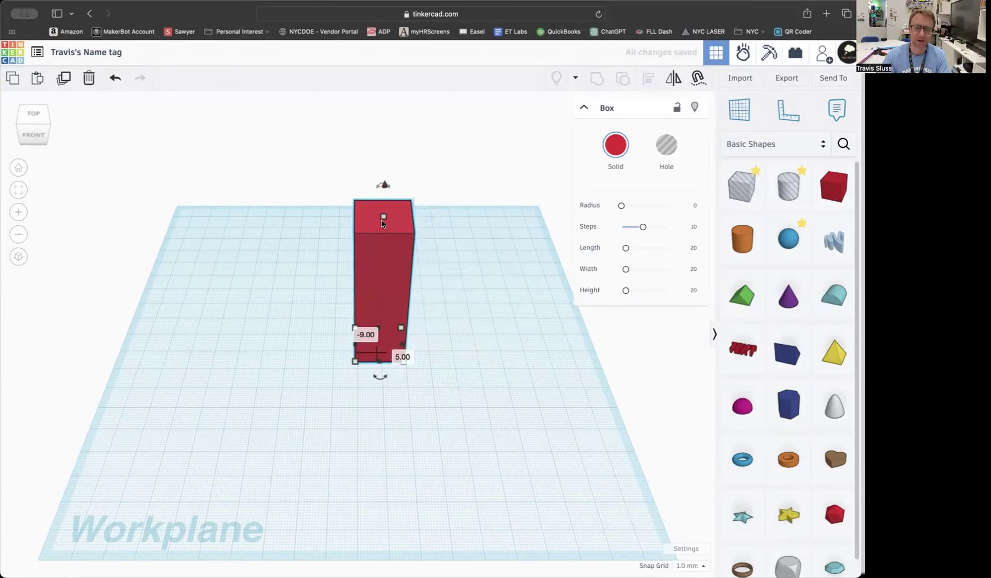
mouse_move(384, 217)
mouse_down()
mouse_move(380, 311)
mouse_move(383, 211)
mouse_up()
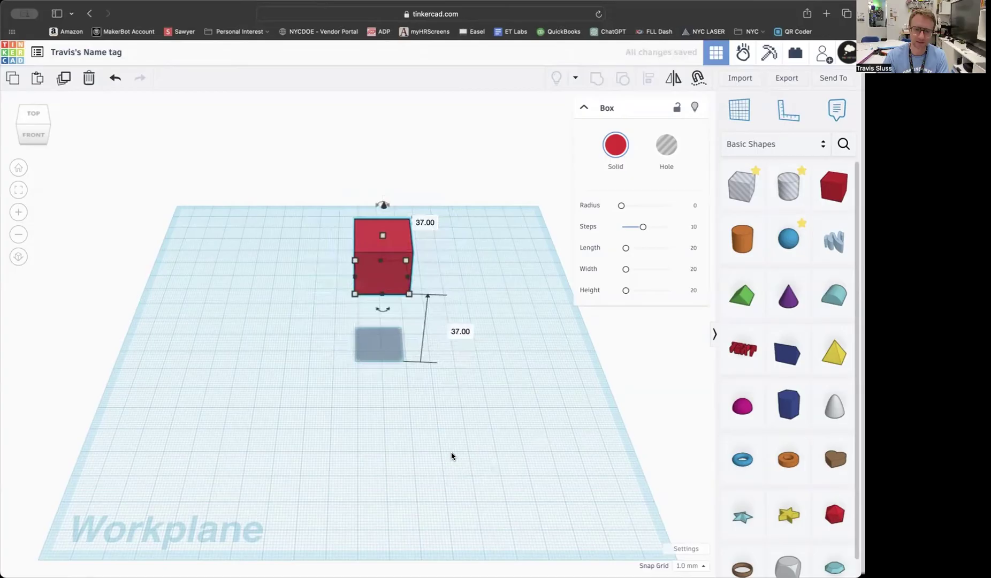
drag(383, 206, 389, 293)
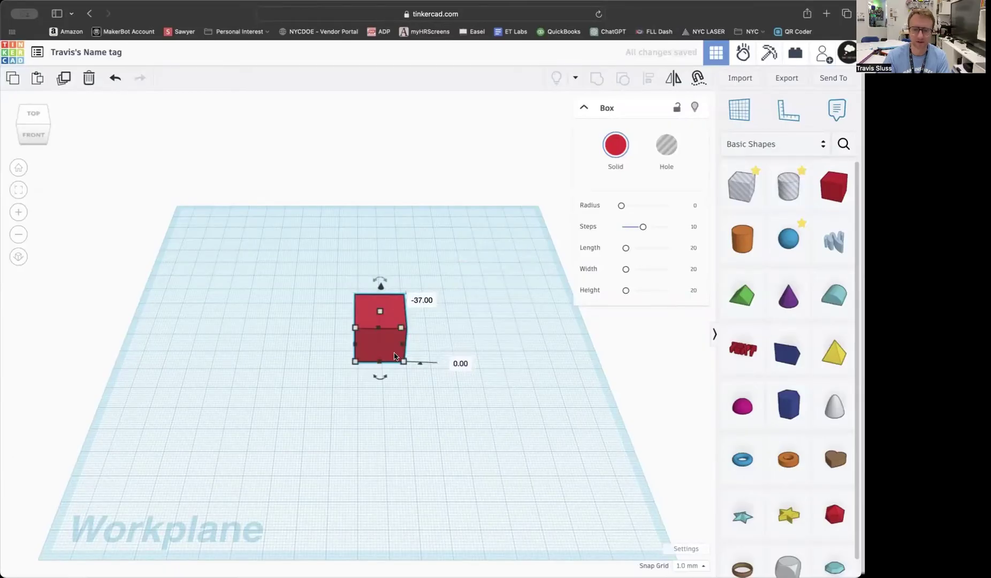
Undo the last two changes and reposition the box near the workplane's centre.
click(308, 349)
click(115, 78)
click(115, 78)
drag(394, 346, 367, 357)
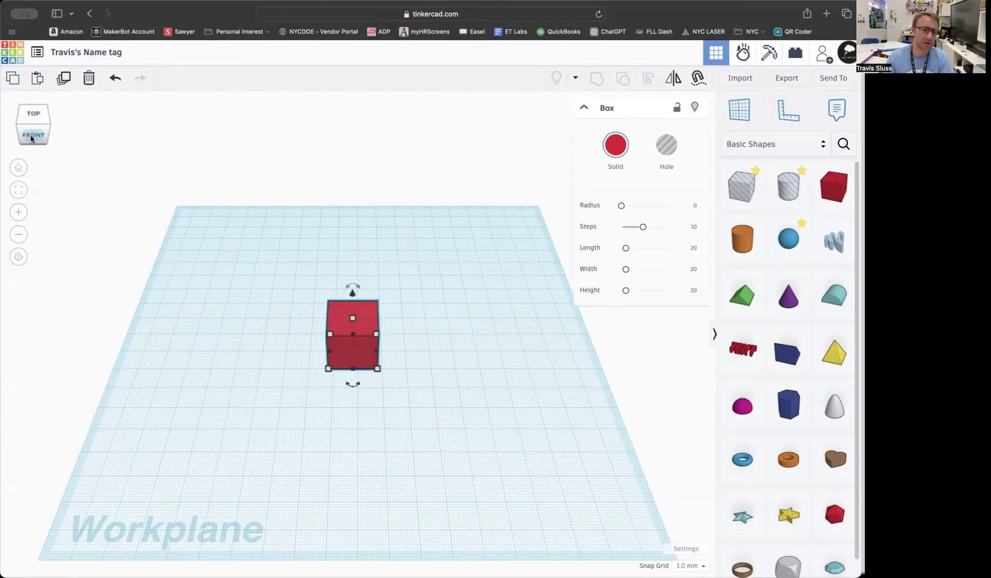
Examine the box from the straight front view and from angled views above the workplane.
click(30, 134)
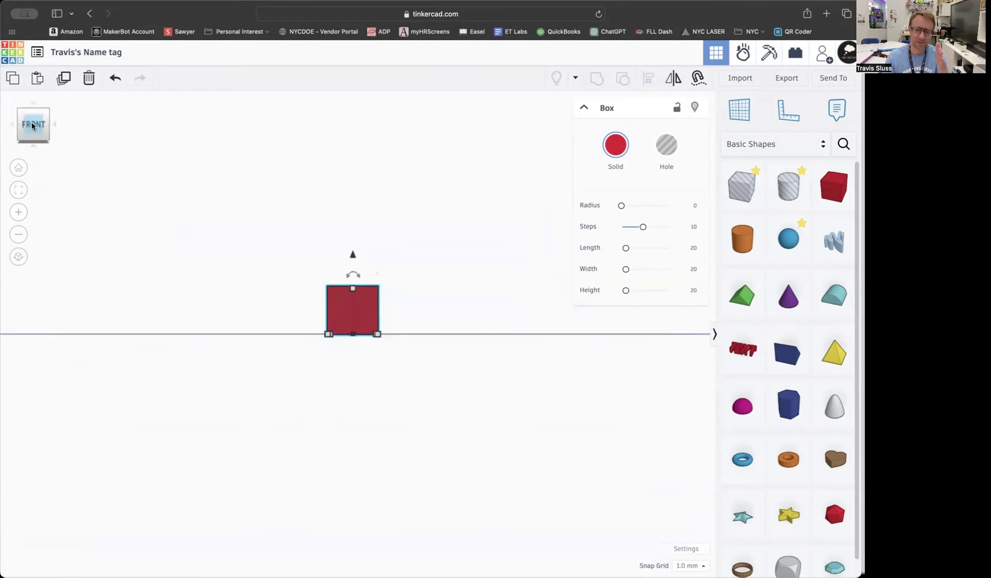
drag(32, 126, 115, 111)
scroll(162, 238, up, 3)
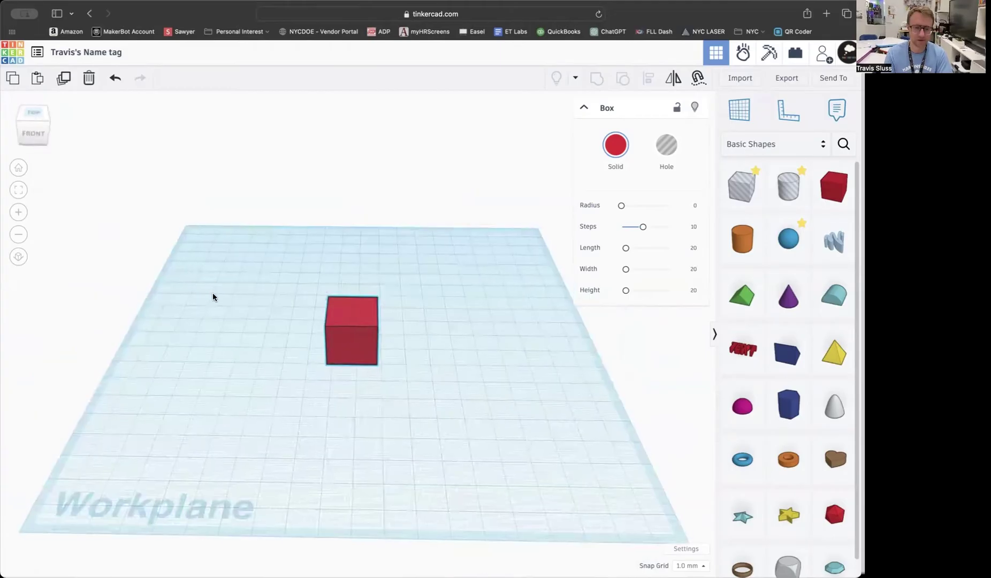
right_drag(353, 329, 210, 276)
scroll(375, 374, up, 4)
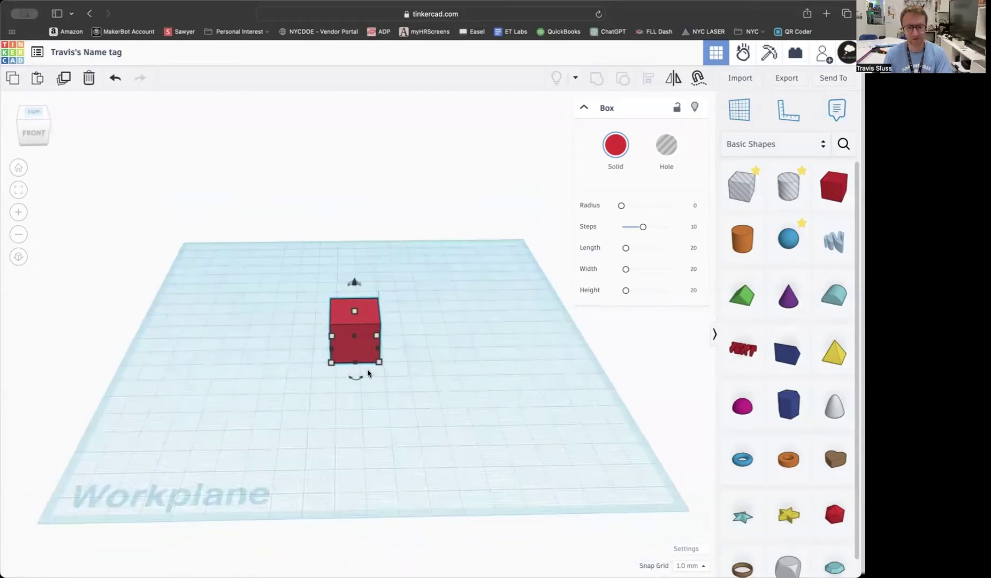
scroll(346, 375, down, 5)
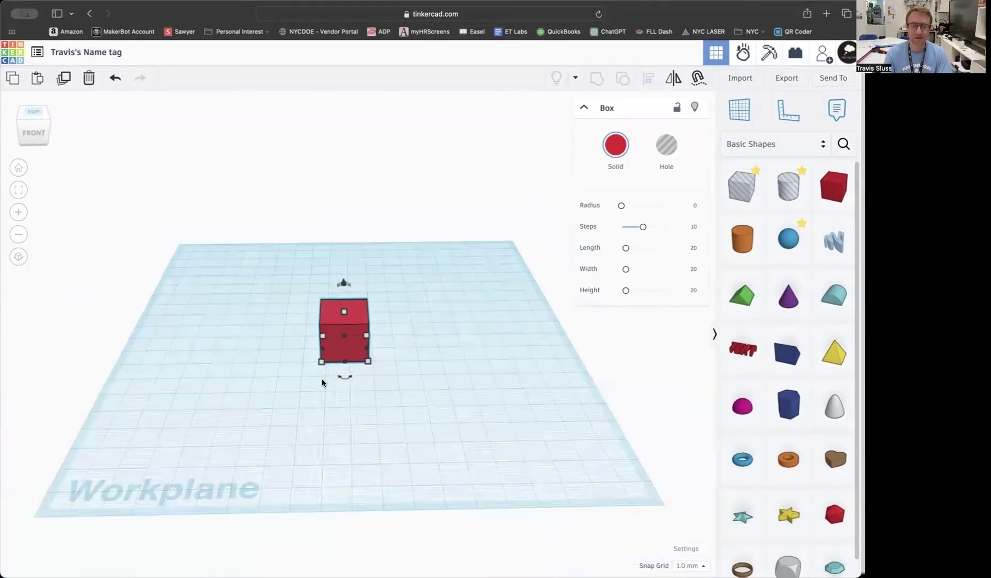
scroll(302, 375, up, 2)
scroll(359, 383, down, 4)
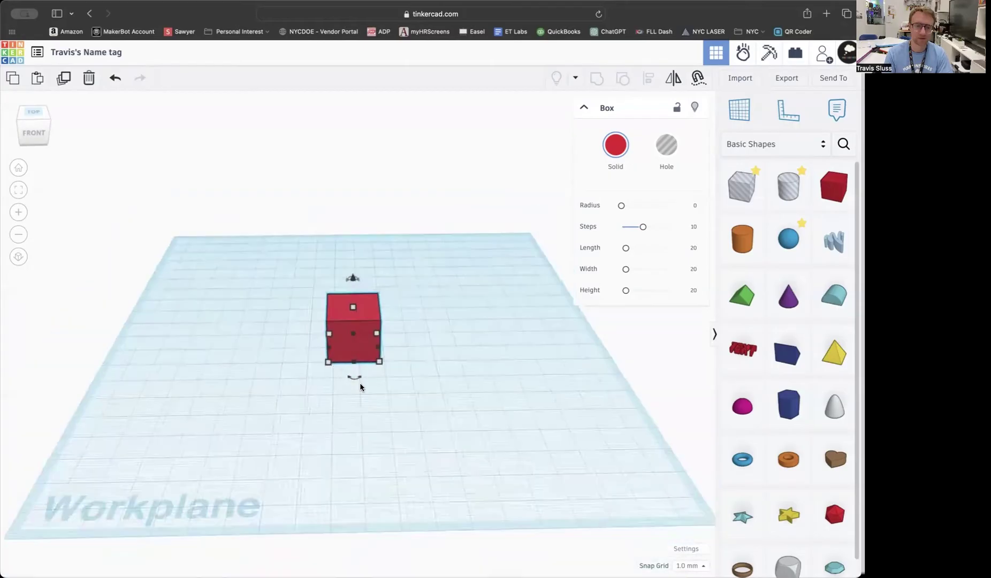
scroll(358, 384, up, 2)
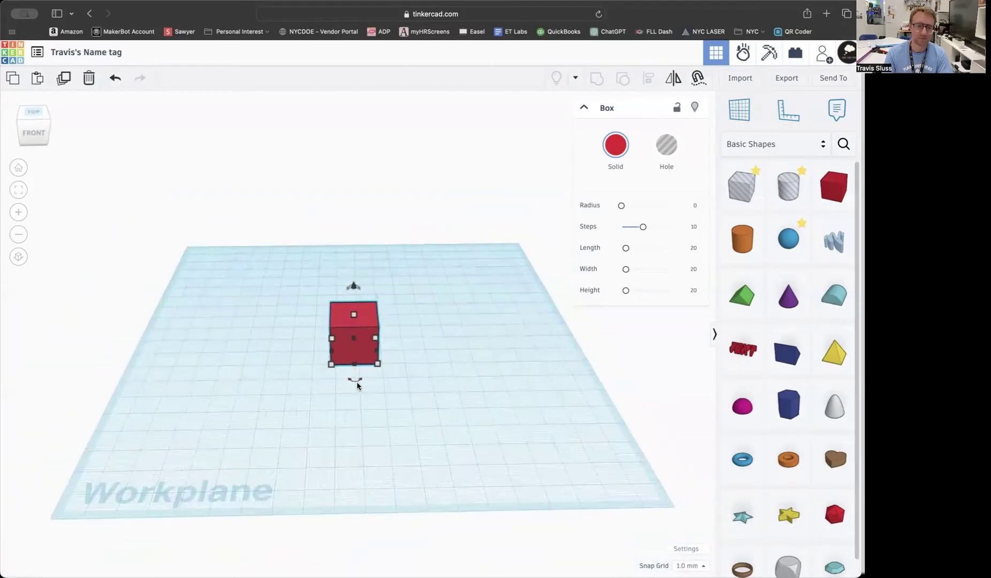
Inspect the box close up and from beneath the workplane, and return to the home view.
click(19, 235)
click(18, 214)
click(18, 236)
click(19, 214)
click(20, 216)
click(19, 216)
click(19, 216)
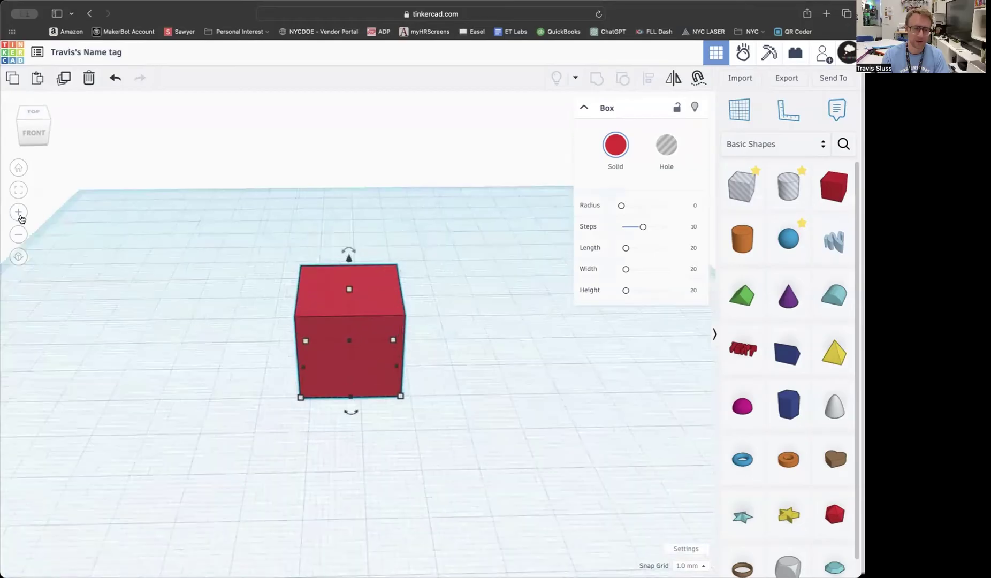
scroll(432, 456, up, 3)
right_drag(431, 457, 168, 283)
scroll(361, 367, down, 5)
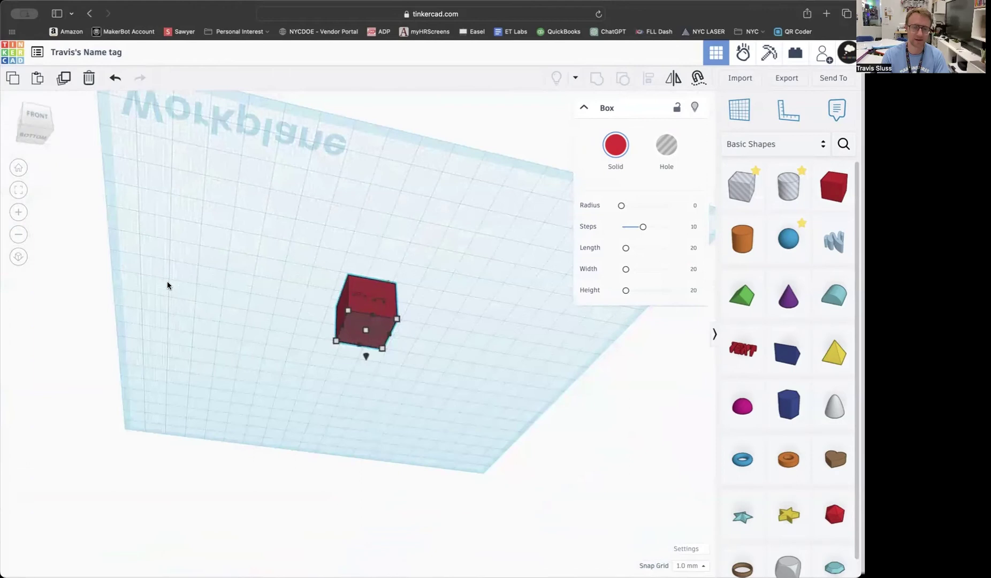
click(20, 171)
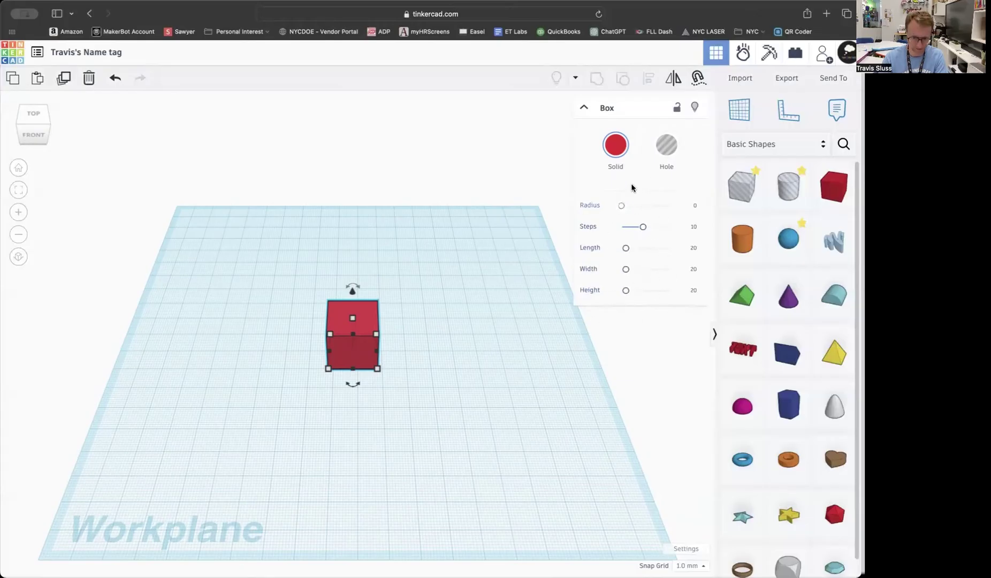
Delete the practice box from the workplane.
click(616, 146)
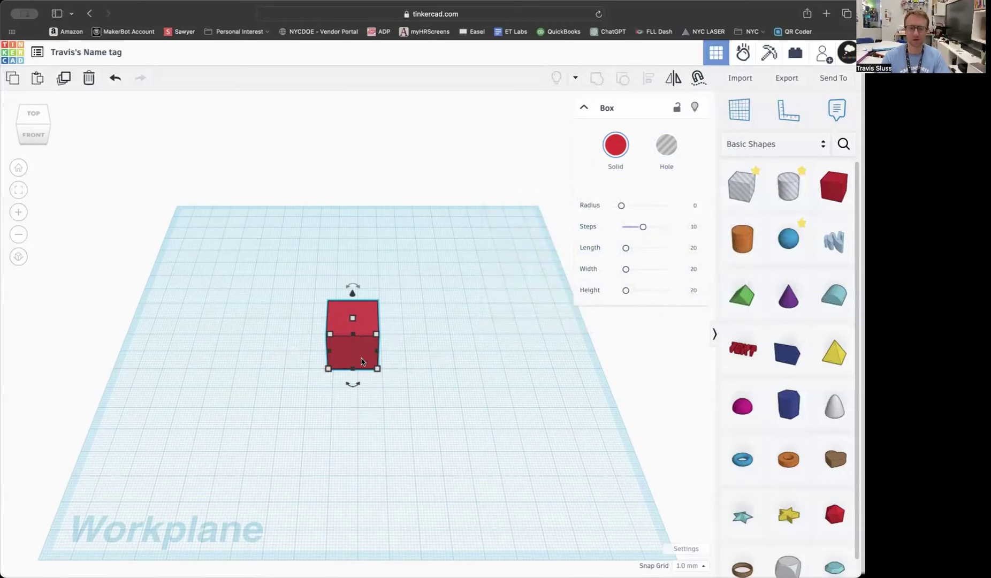
drag(353, 356, 394, 345)
key(Delete)
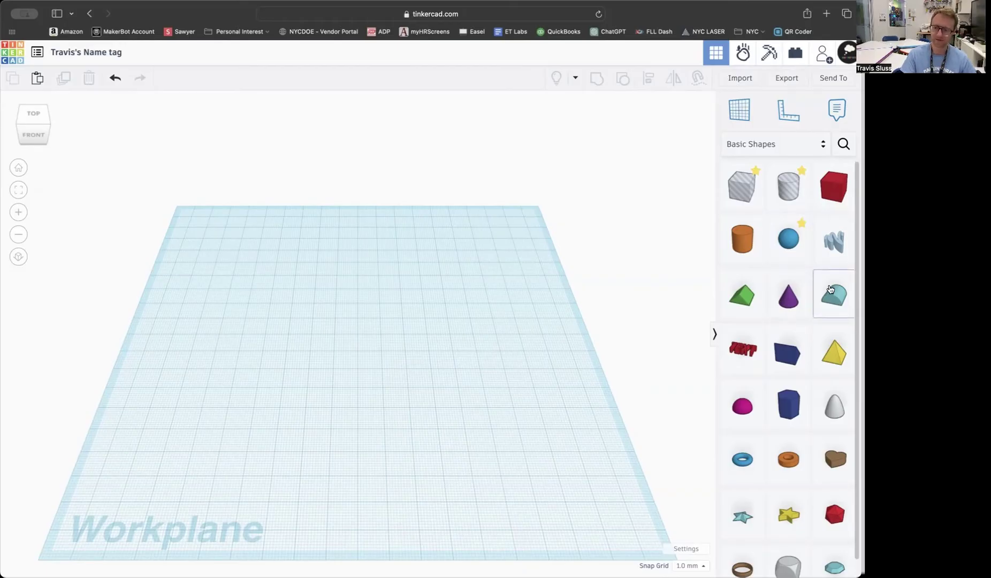
Place a new box near the workplane's centre and flatten it to a height of 3 mm.
scroll(821, 289, down, 1)
scroll(803, 241, up, 1)
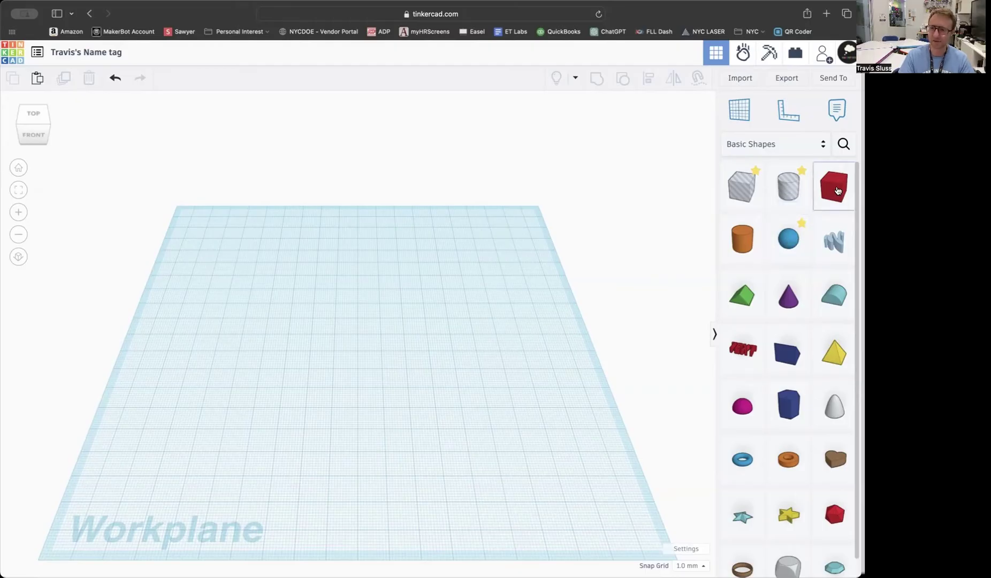
scroll(786, 428, down, 1)
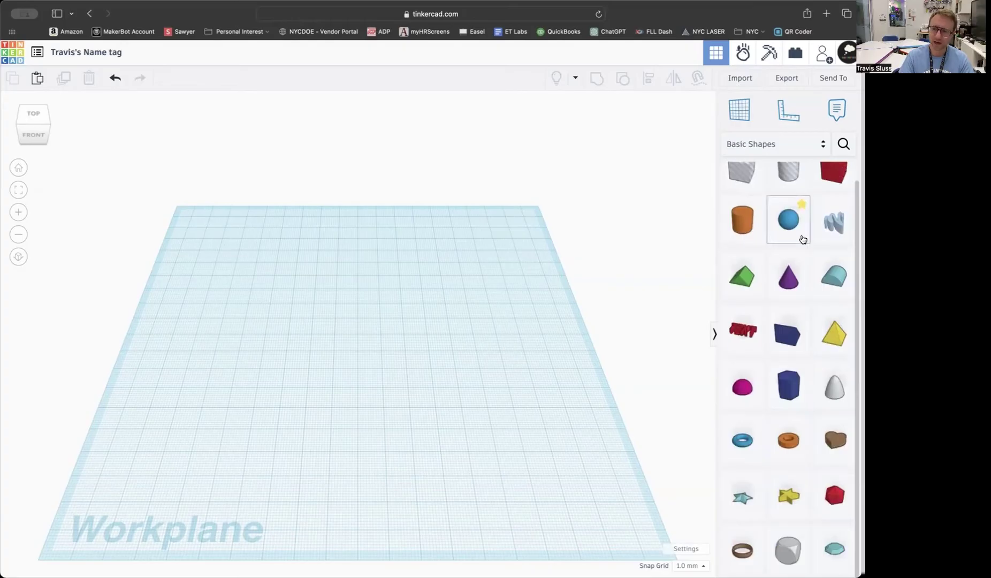
scroll(779, 249, up, 1)
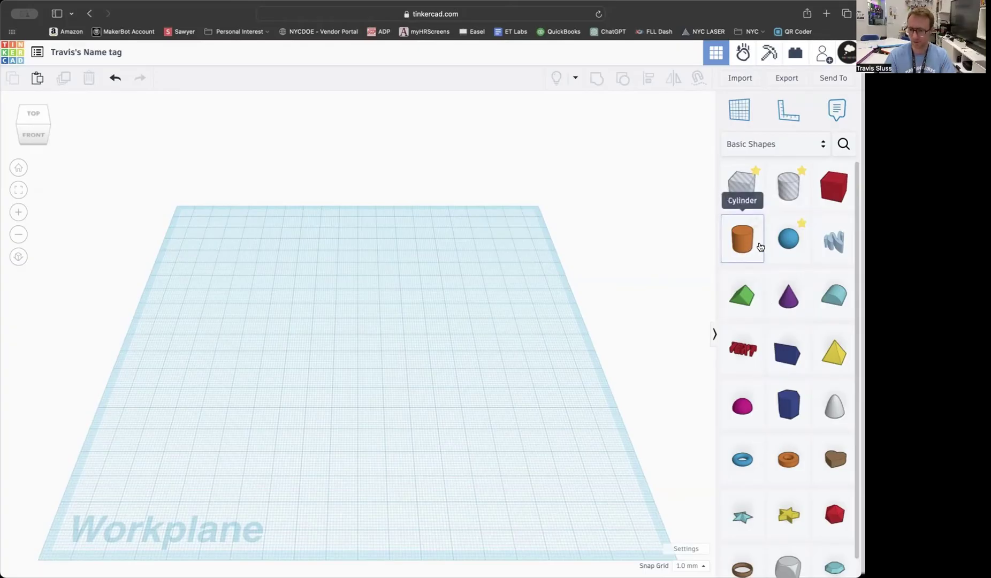
click(837, 191)
click(356, 359)
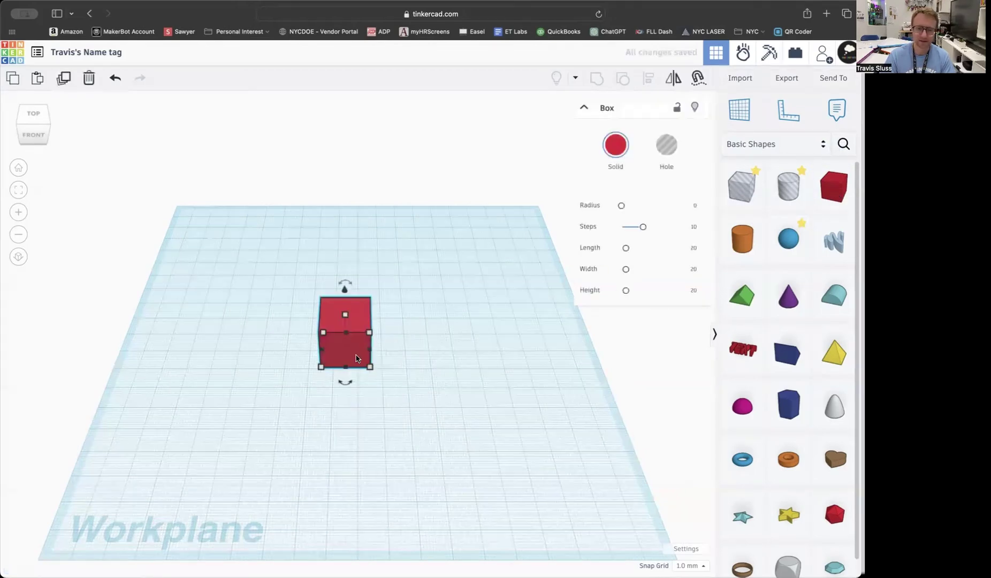
drag(345, 315, 347, 346)
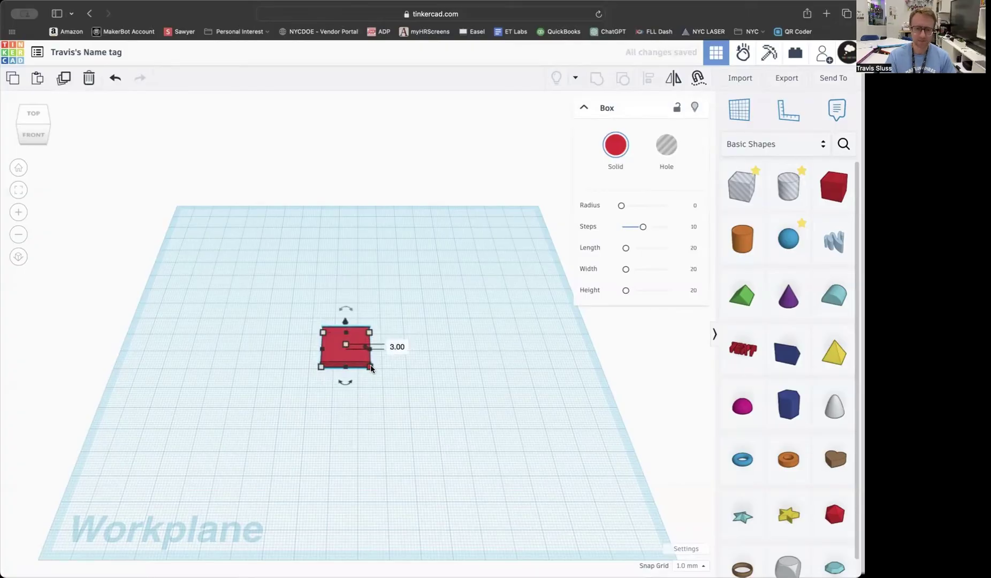
Resize the flat box to a depth of 40 mm and a width of 80 mm.
drag(369, 367, 392, 407)
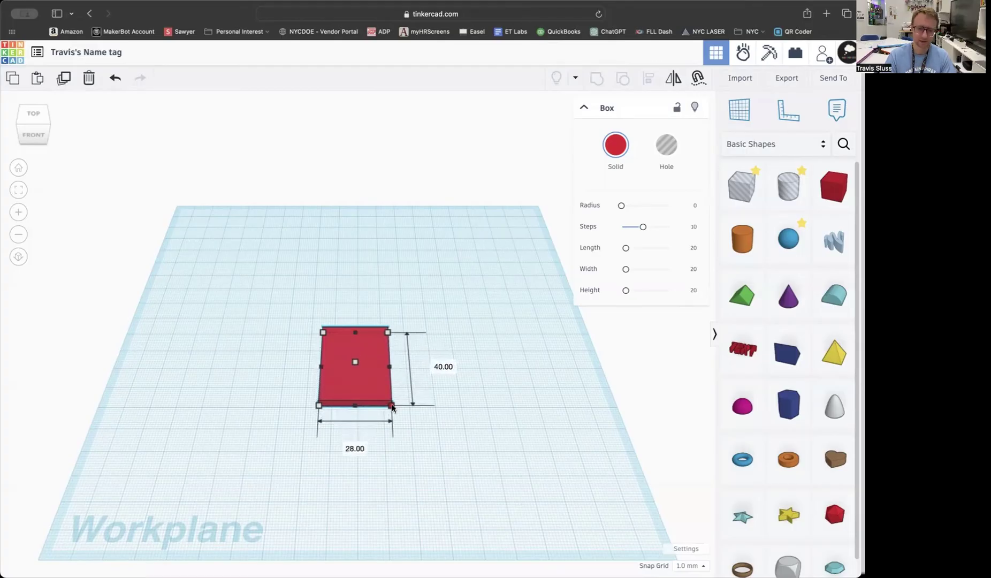
drag(392, 407, 392, 407)
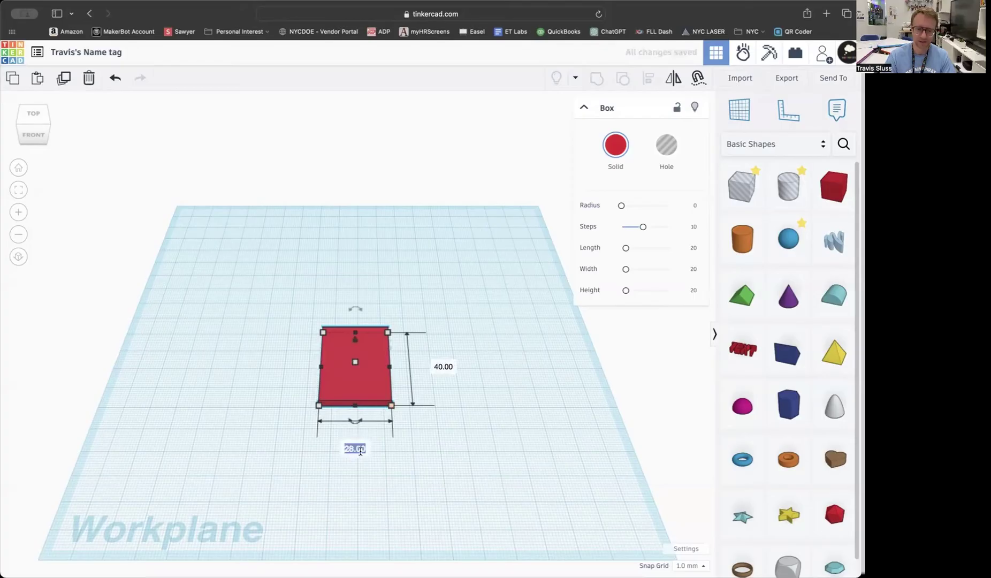
text(80)
key(Return)
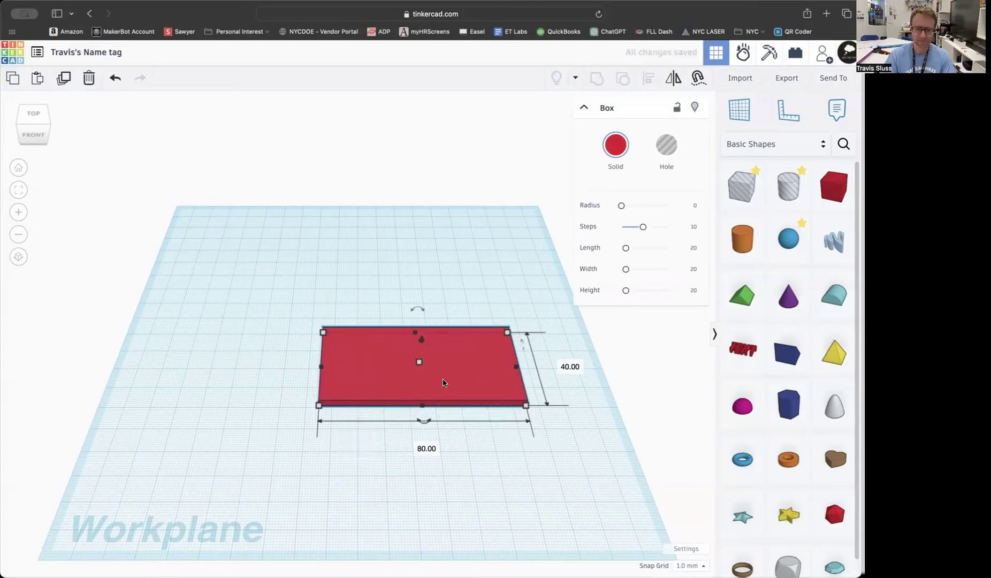
Set the flat box's width to 60 mm and move it to the middle of the workplane.
drag(443, 382, 382, 360)
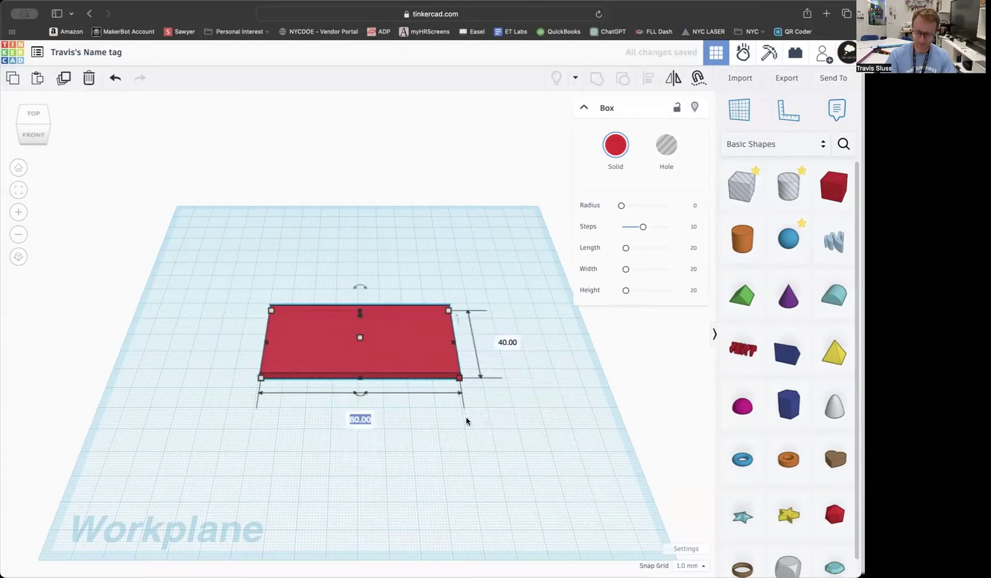
text(60)
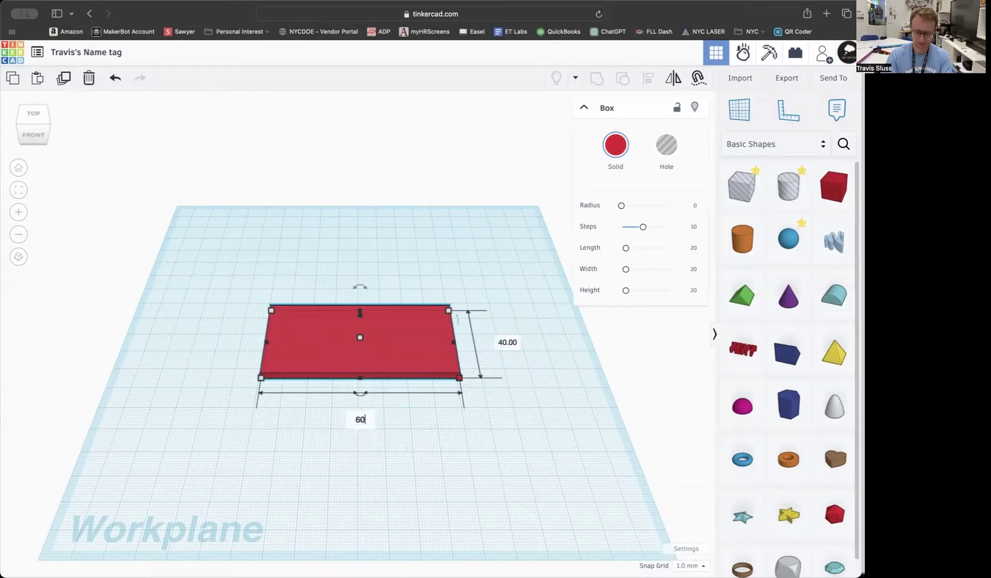
key(Return)
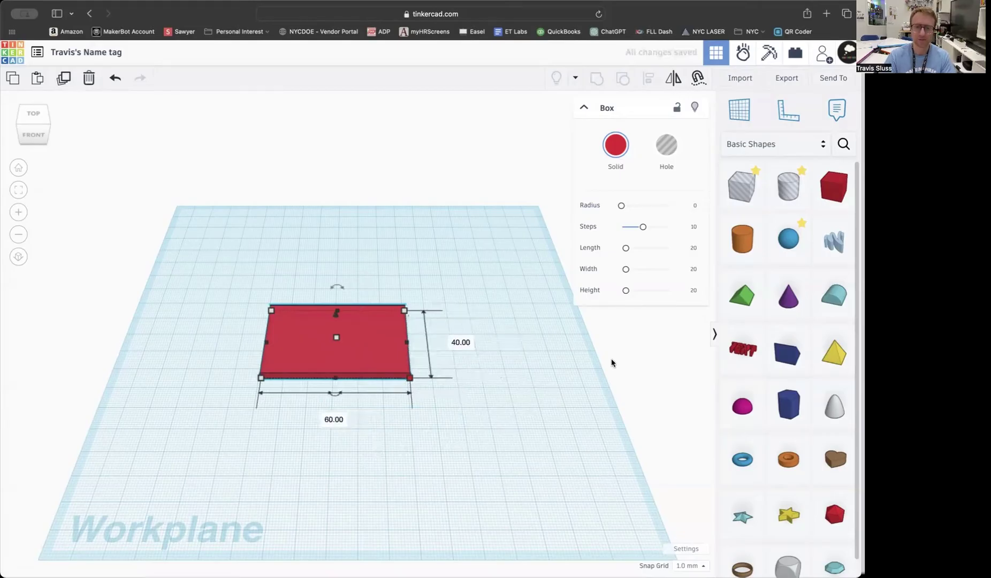
click(611, 359)
drag(289, 324, 310, 338)
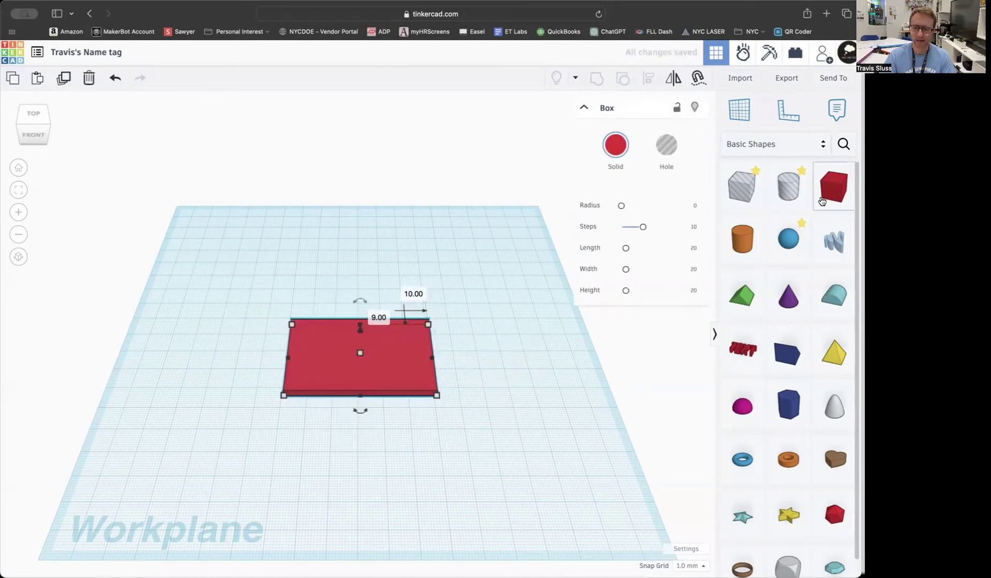
Place a solid cylinder on the workplane beside one short side of the red plate.
drag(746, 243, 472, 356)
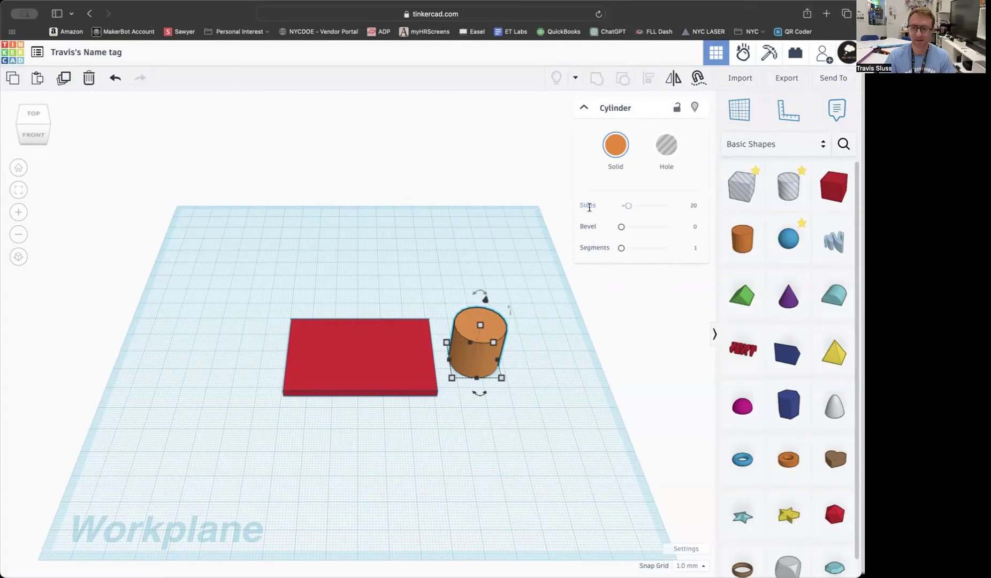
scroll(473, 365, up, 5)
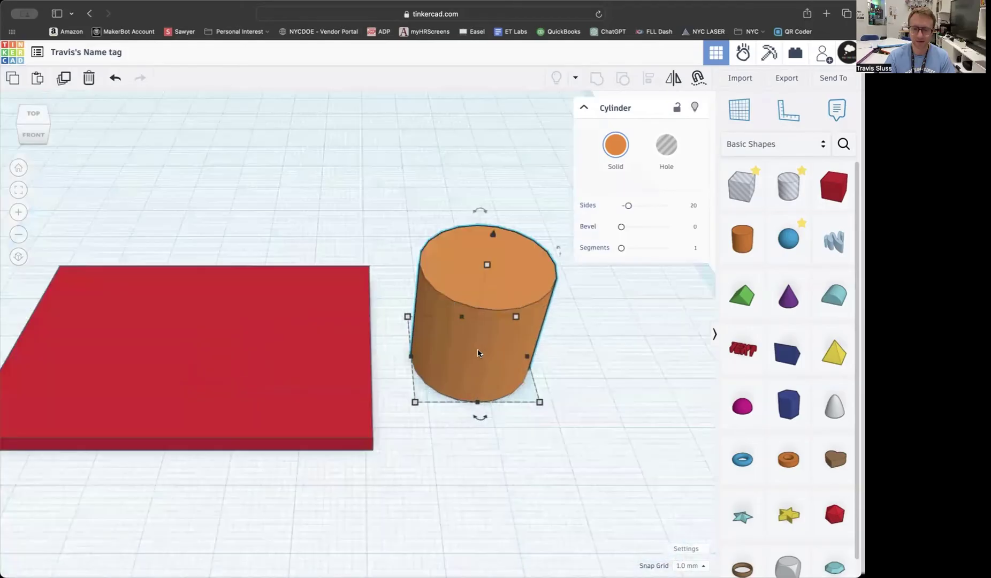
Raise the cylinder's number of sides to 64 and flatten it to a height of 3 mm.
scroll(456, 286, down, 4)
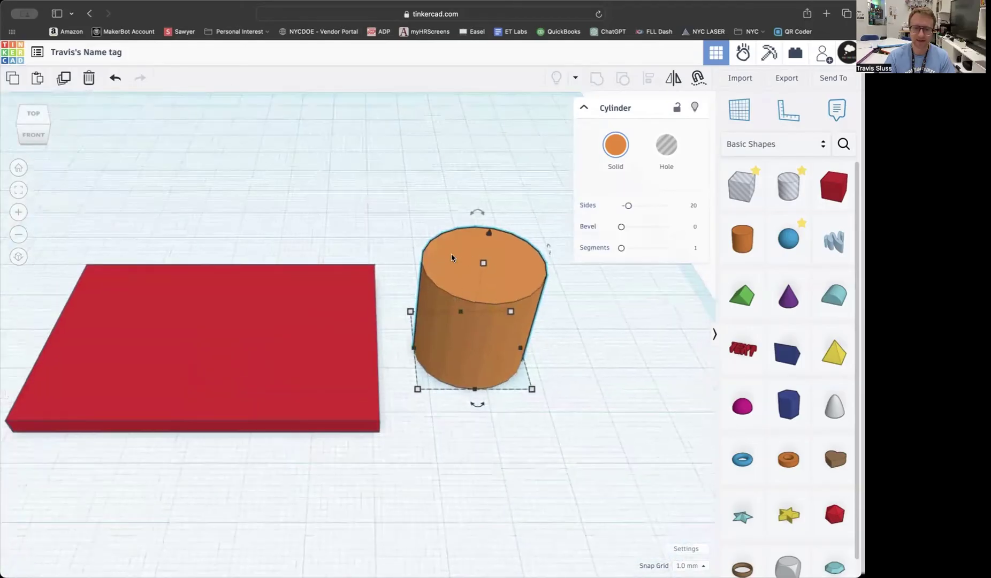
click(18, 170)
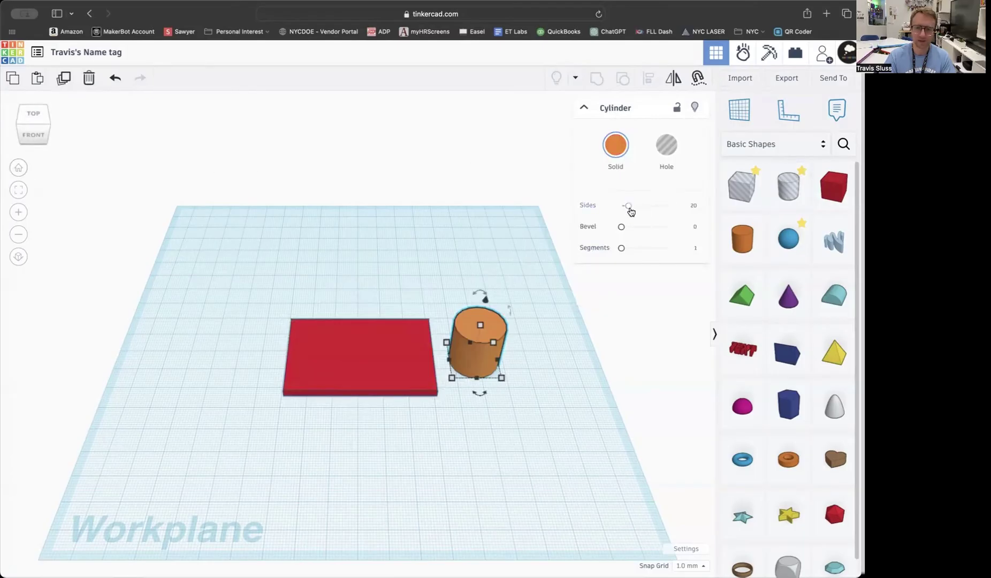
drag(631, 207, 669, 205)
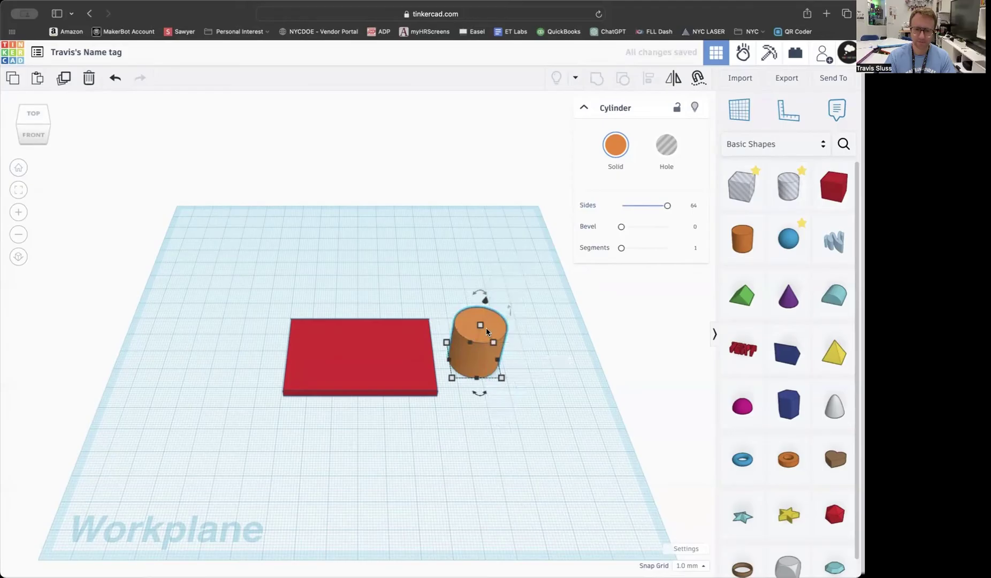
drag(481, 329, 480, 359)
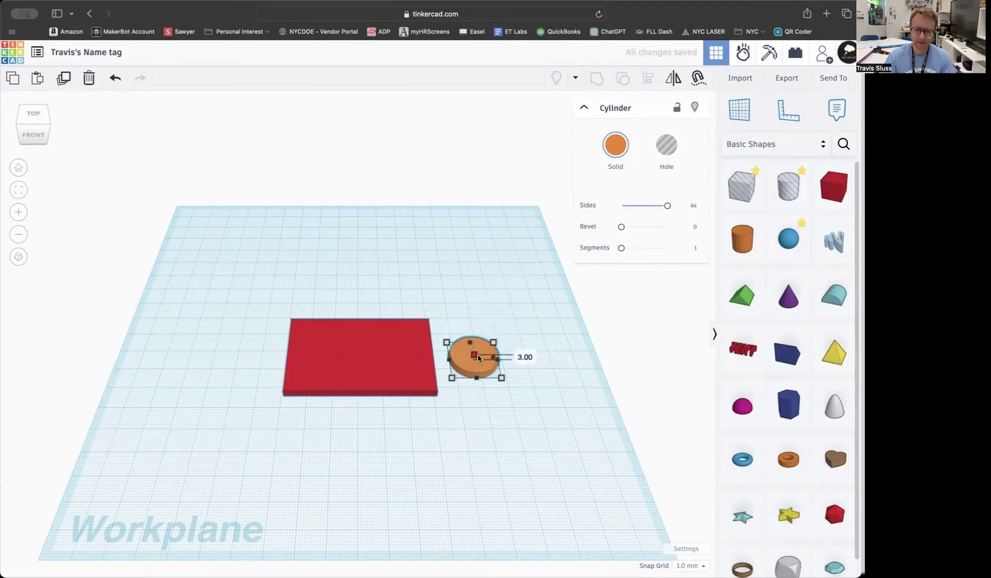
Set the disc's depth to 40 mm to match the plate and move it so it straddles the plate's nearest short edge.
click(434, 363)
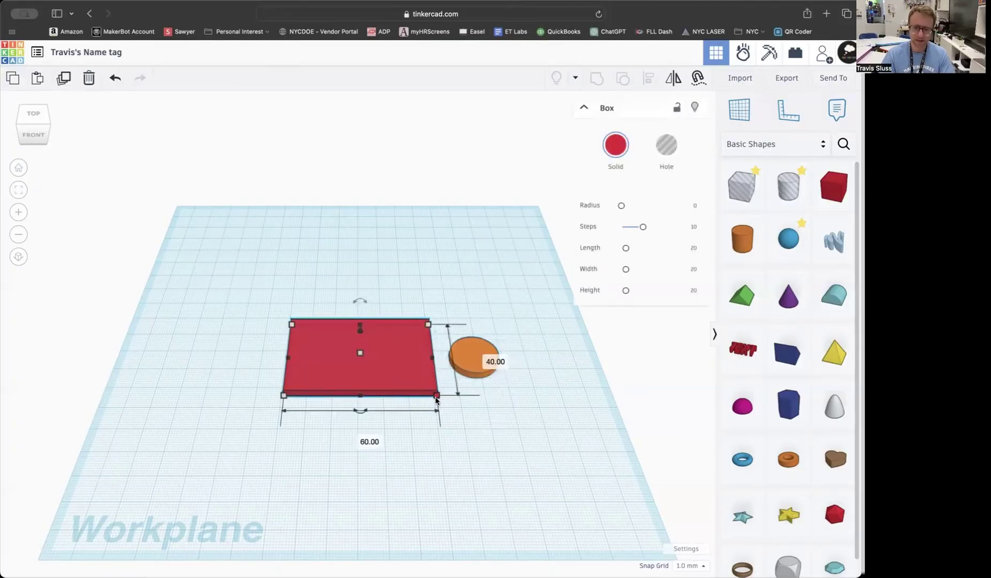
click(472, 378)
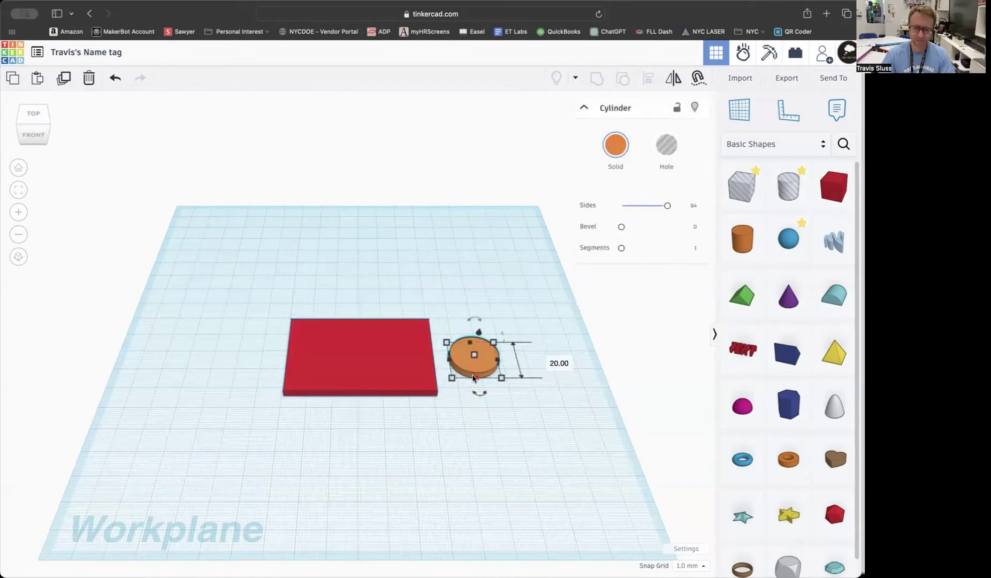
click(549, 360)
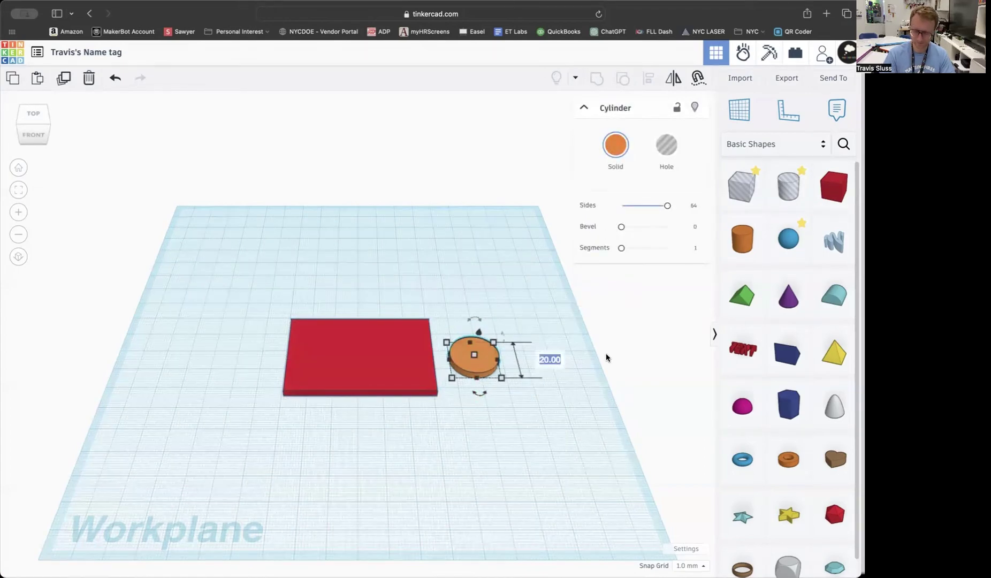
text(40)
key(Return)
drag(481, 391, 432, 374)
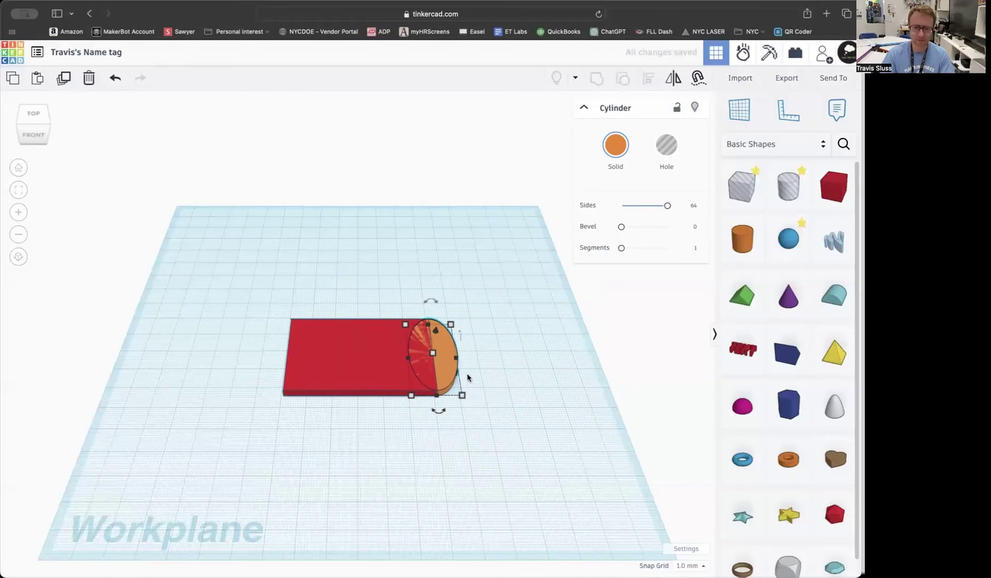
Duplicate the stretched disc and shift the copy along the plate until it straddles the opposite short edge.
click(63, 78)
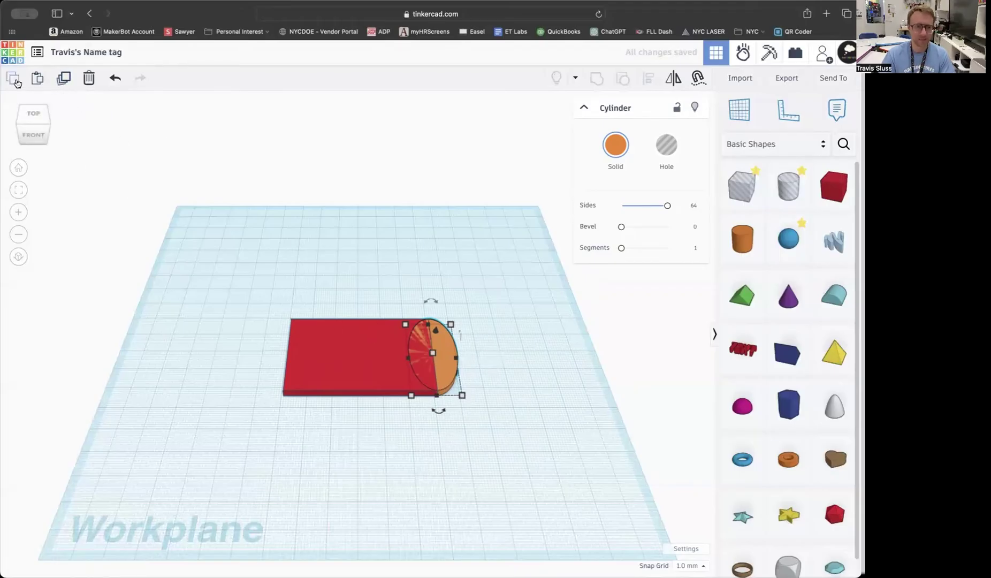
click(65, 78)
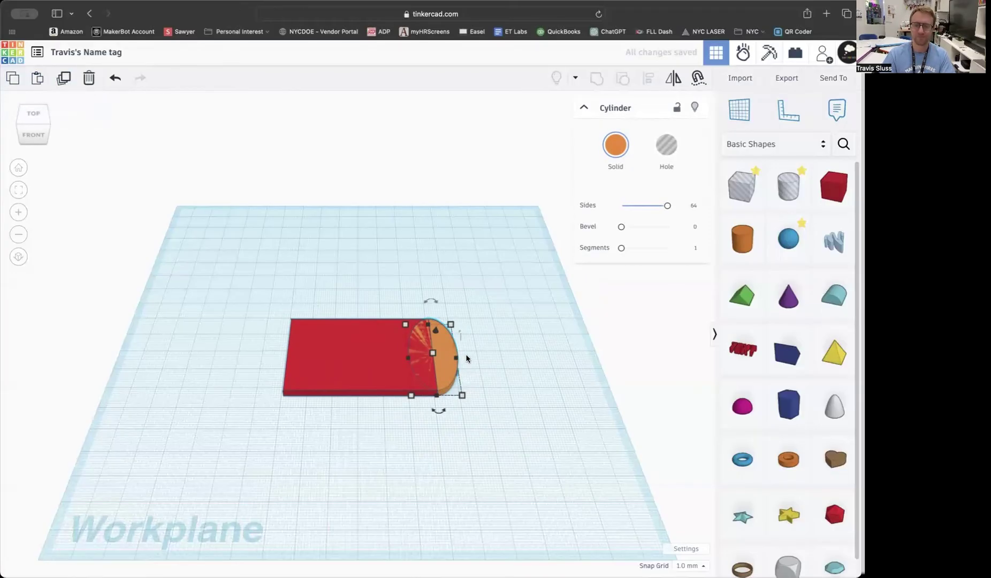
key(Left)
key(Left)
key(Left)
key(Left)
key(Left)
key(Left)
key(Left)
key(Left)
key(Left)
key(Left)
key(Left)
key(Left)
key(Left)
key(Left)
key(Left)
key(Left)
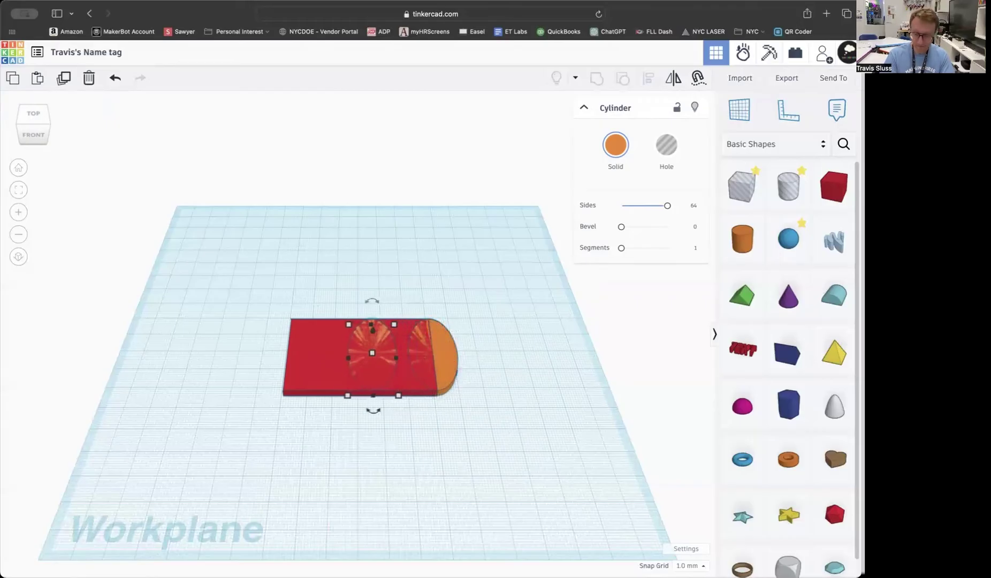
key(Left)
key(Left)
key(Left)
key(Left)
key(Left)
key(Left)
key(Left)
key(Left)
key(Left)
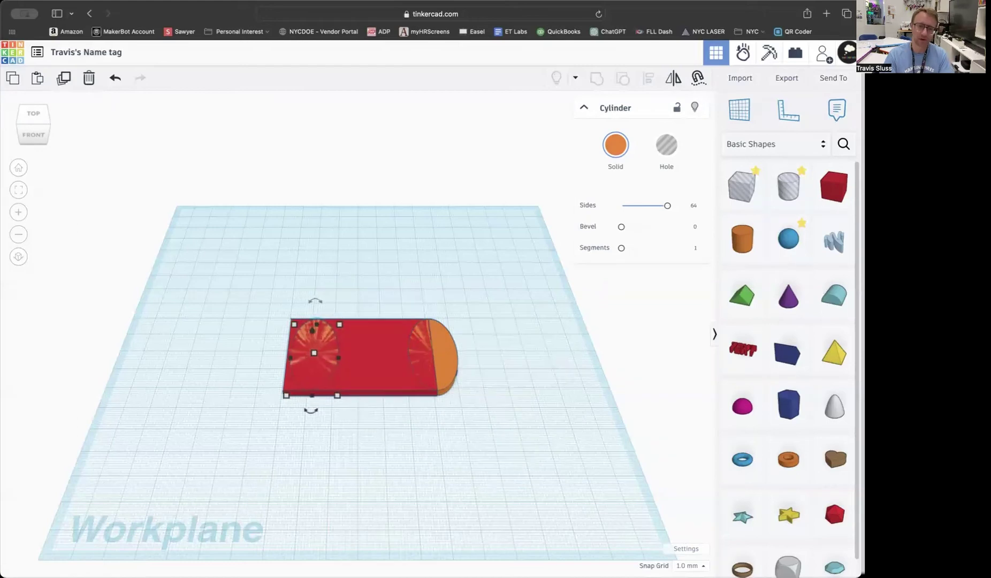
key(Left)
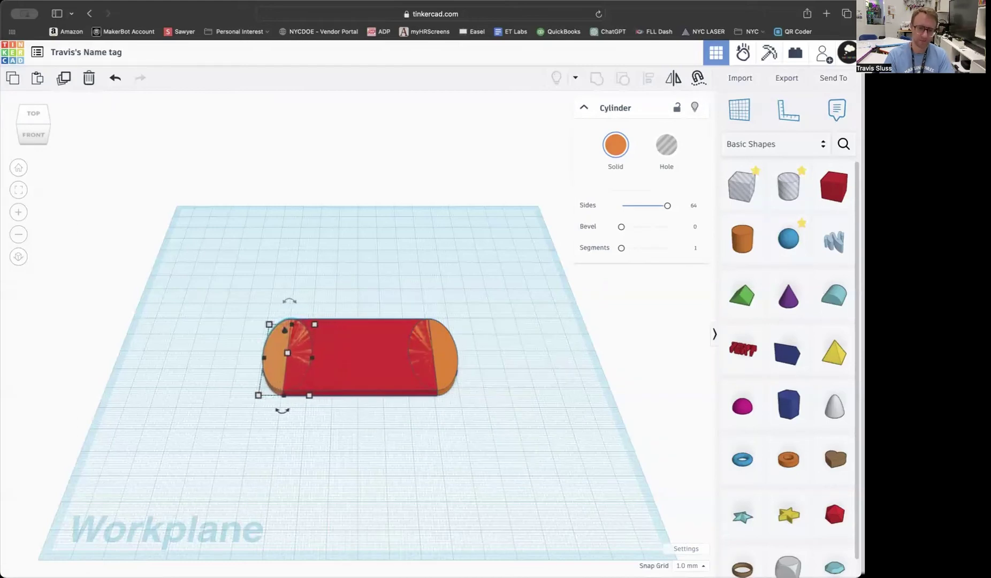
Practise selecting the plate and both discs together with a selection window, and clear the selection.
click(253, 274)
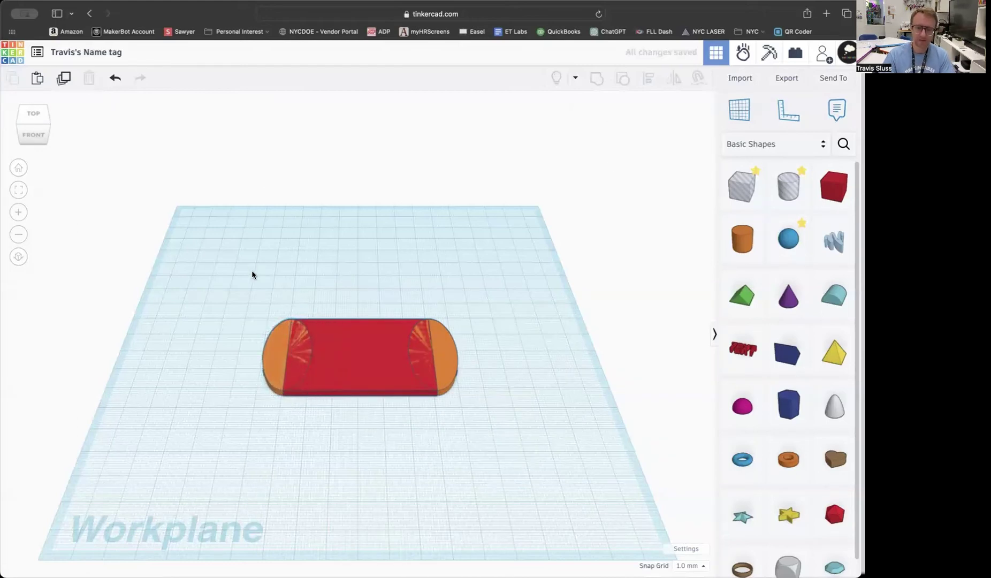
drag(234, 293, 518, 434)
click(209, 280)
drag(210, 283, 537, 447)
click(190, 318)
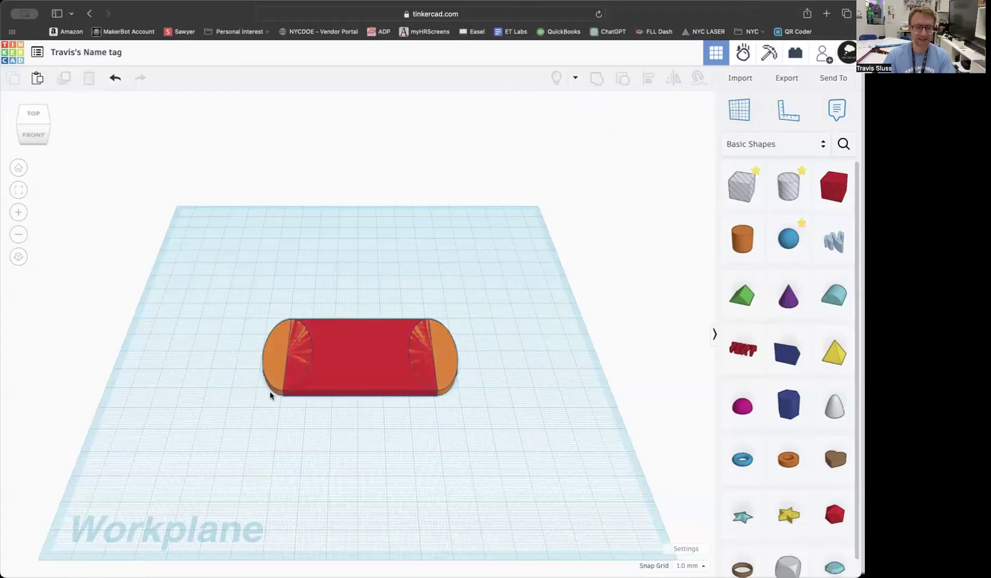
drag(229, 274, 504, 434)
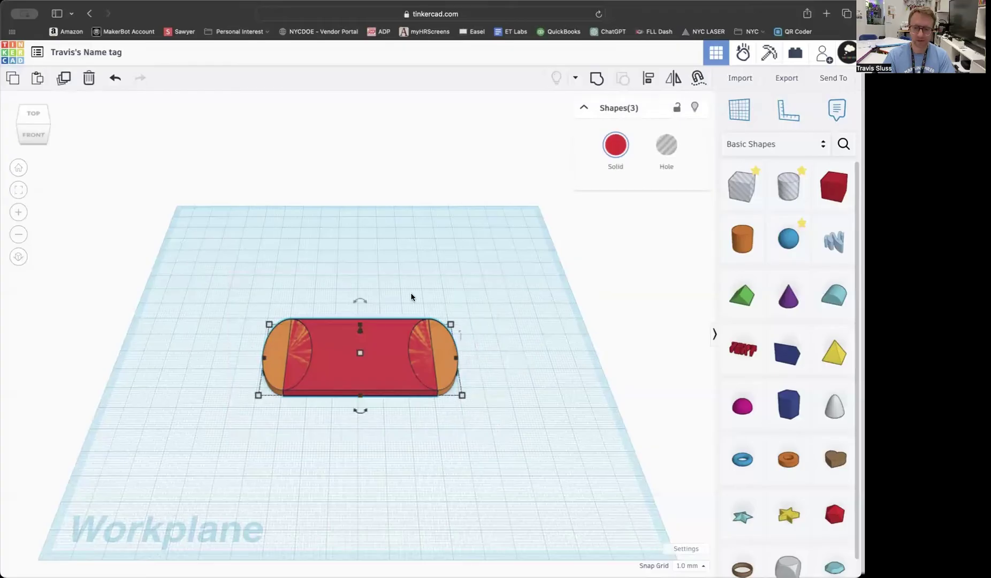
click(349, 443)
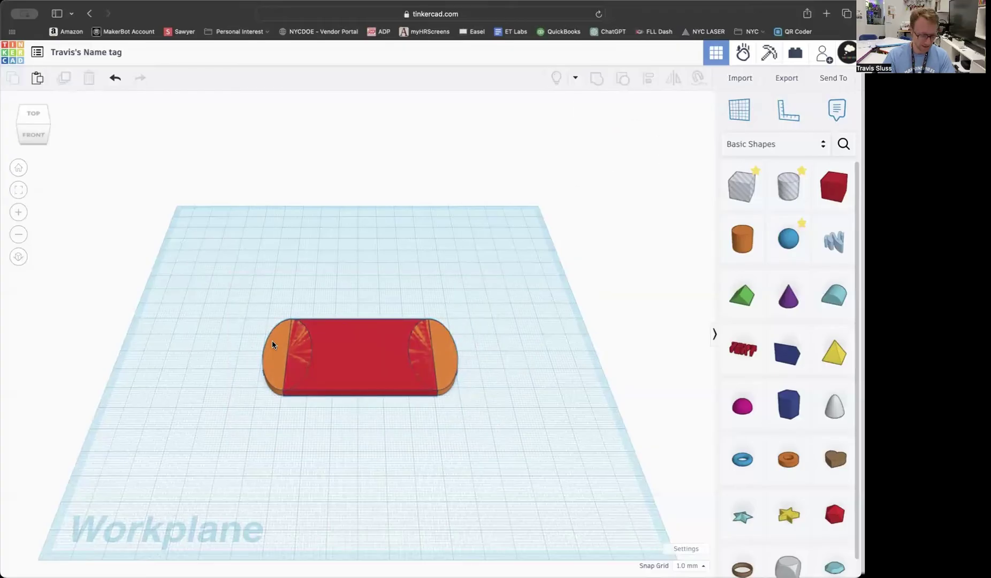
Practise adding the disc, plate and second disc to the selection one at a time, and clear the selection.
click(273, 341)
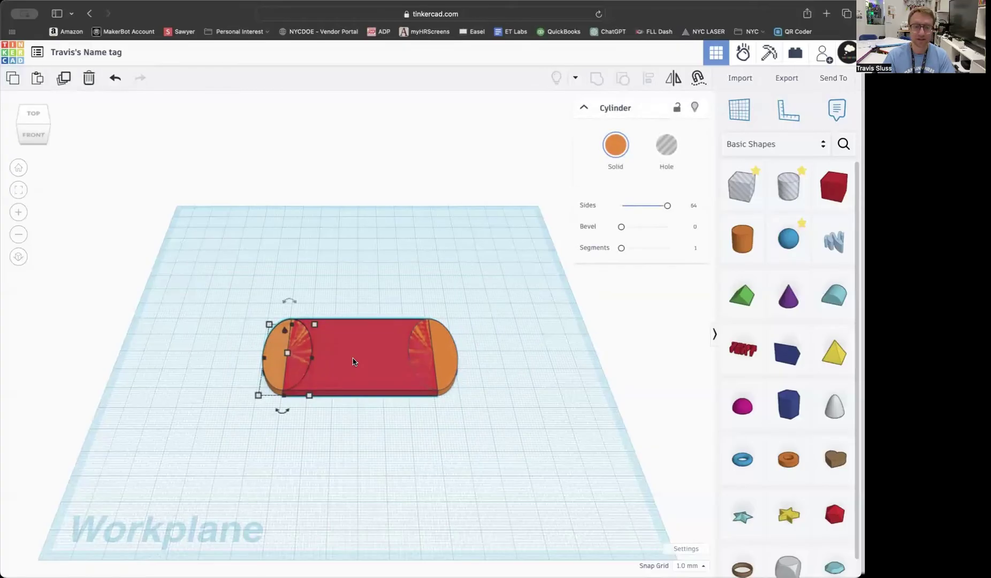
shift+click(354, 357)
shift+click(443, 347)
click(495, 385)
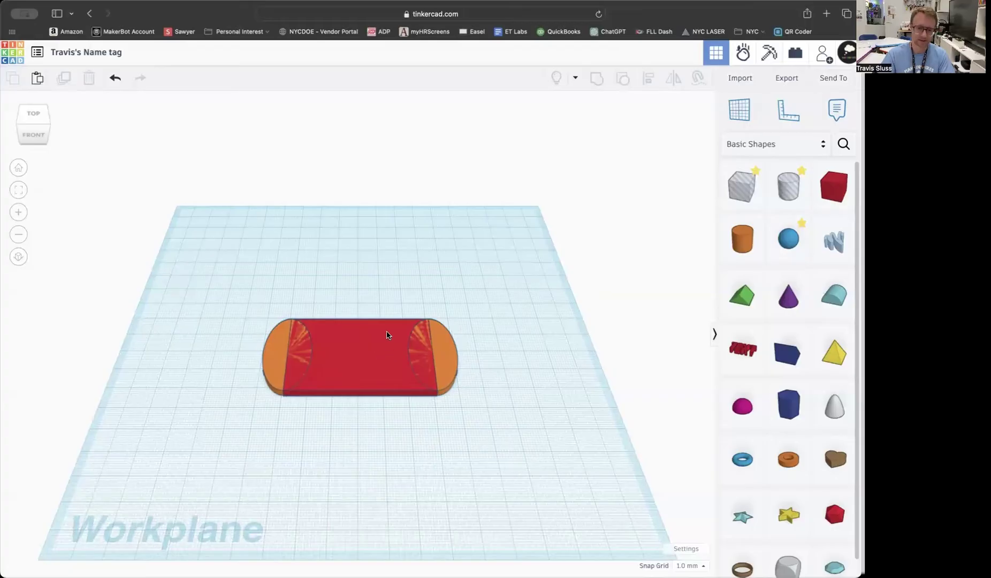
Select the plate and both discs and group them into one rounded base shape.
key(super+a)
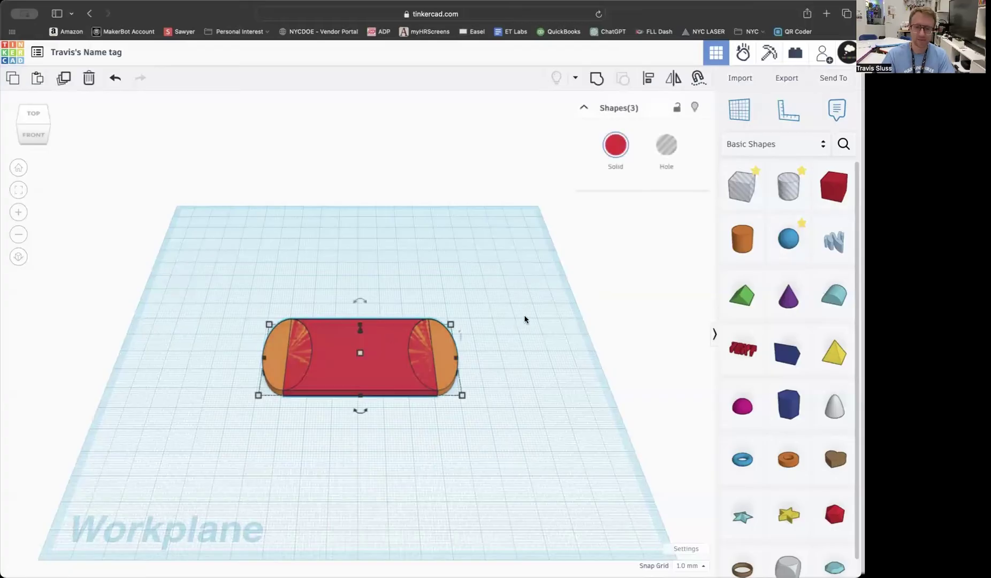
click(600, 80)
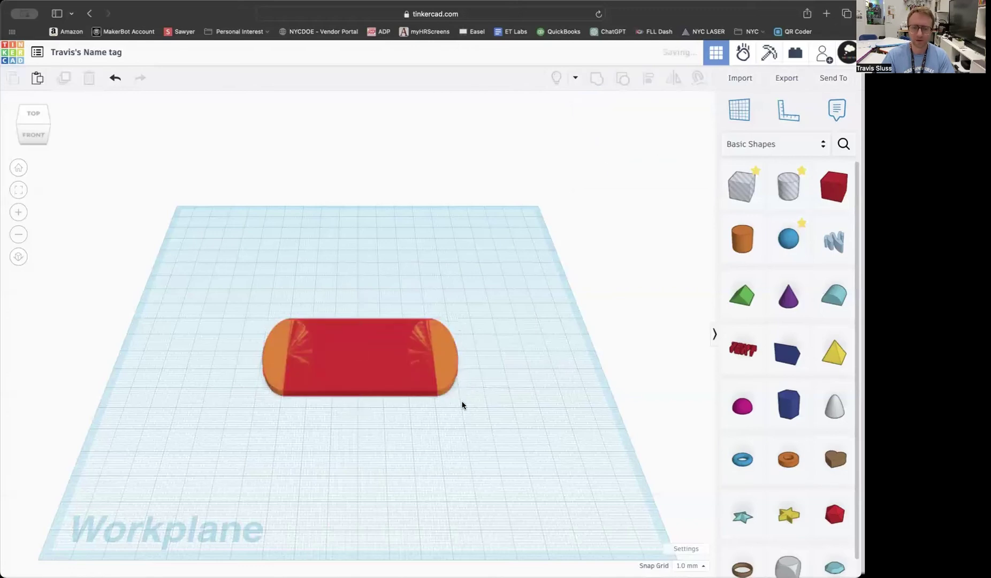
click(538, 390)
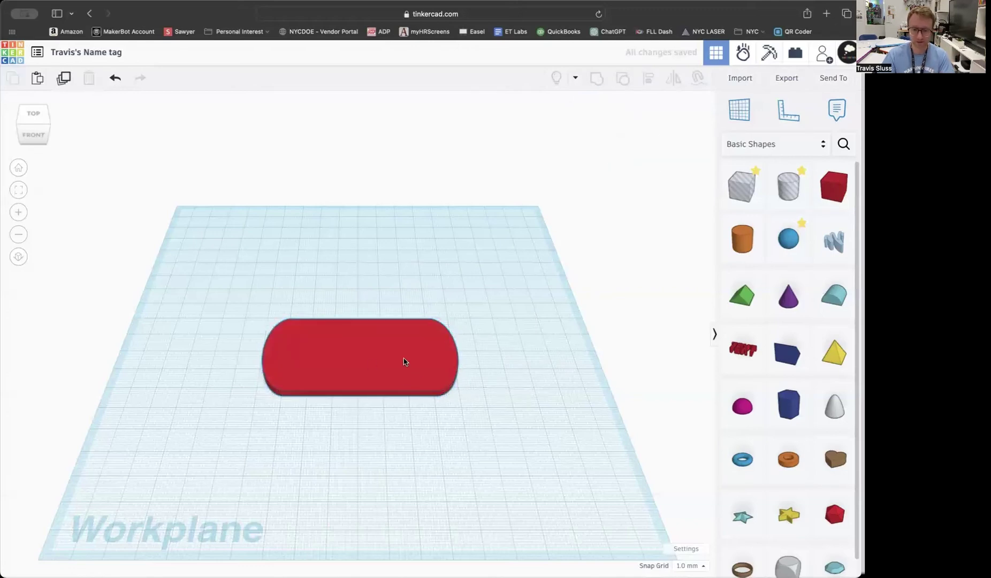
click(367, 373)
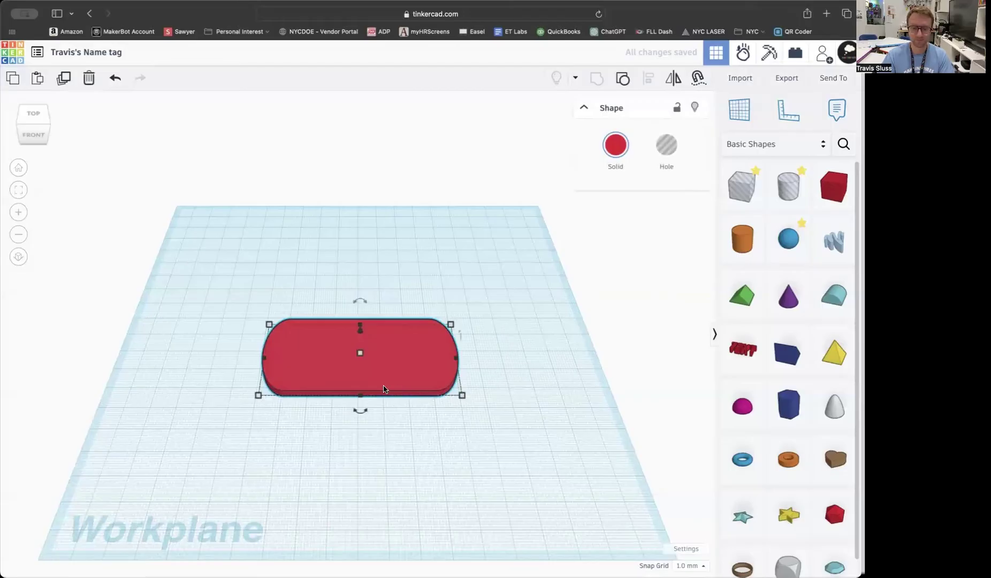
scroll(383, 390, up, 1)
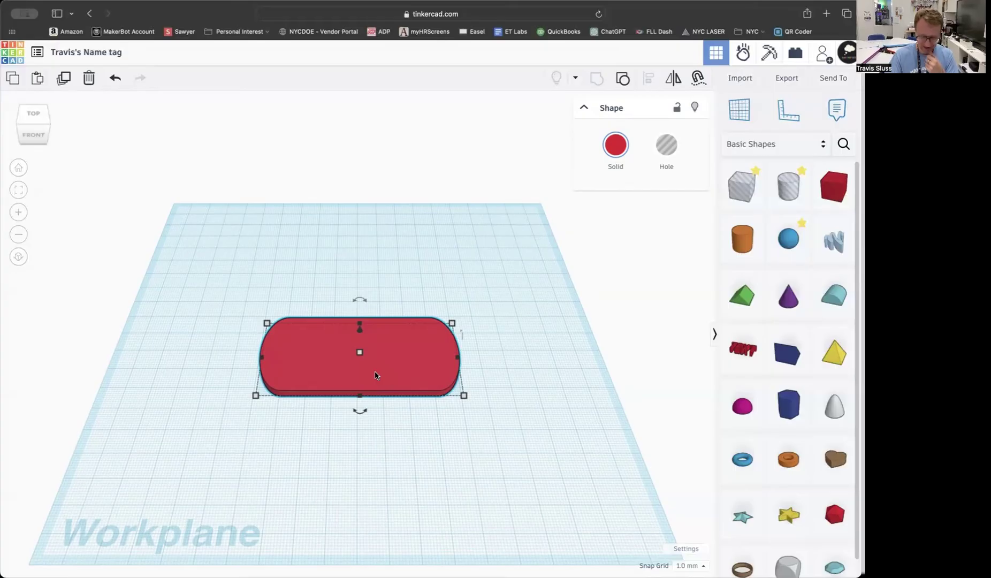
Place a text shape in front of the rounded base and change its wording to the person's first name.
click(386, 449)
right_drag(386, 448, 383, 464)
key(super+a)
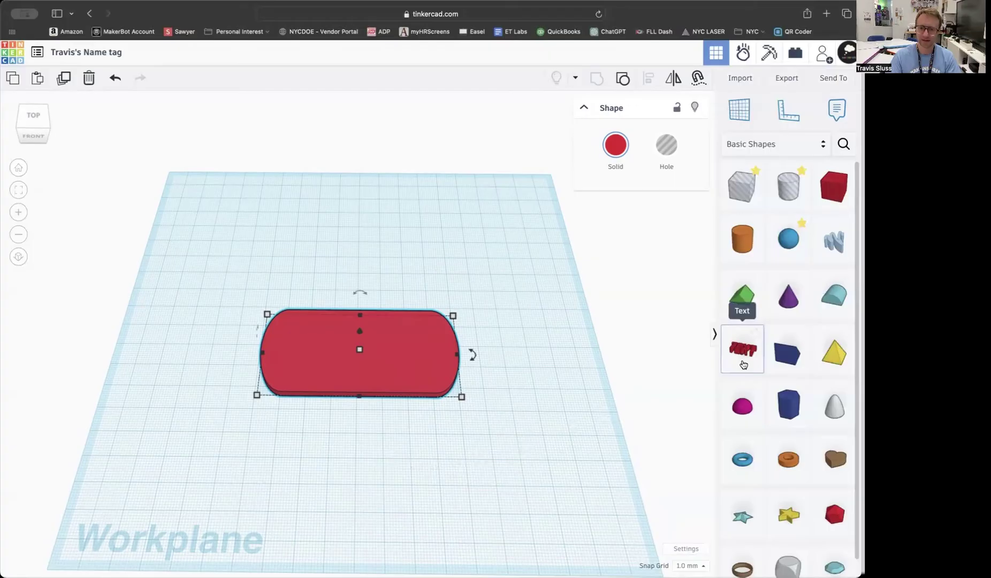
drag(743, 365, 438, 439)
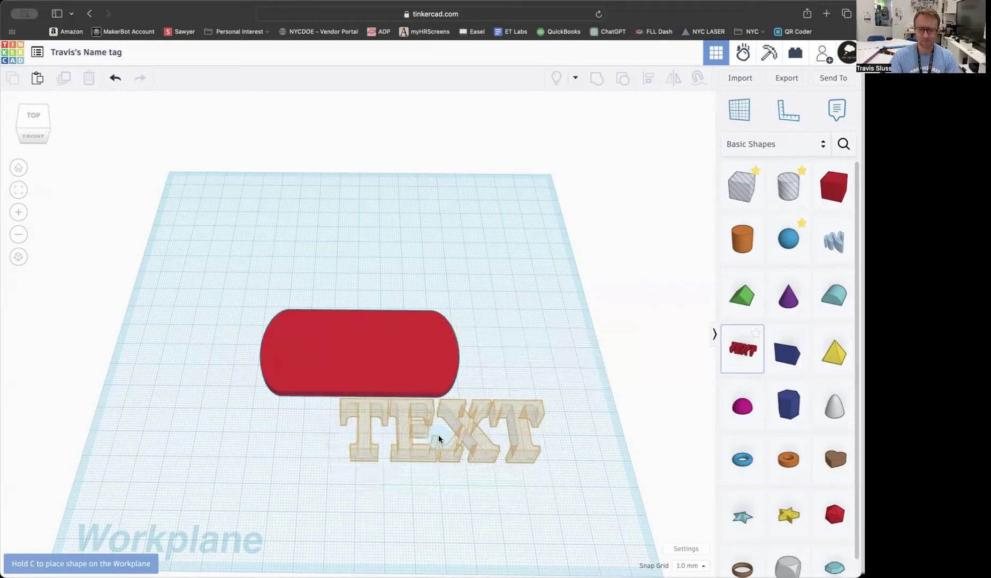
drag(439, 434, 373, 464)
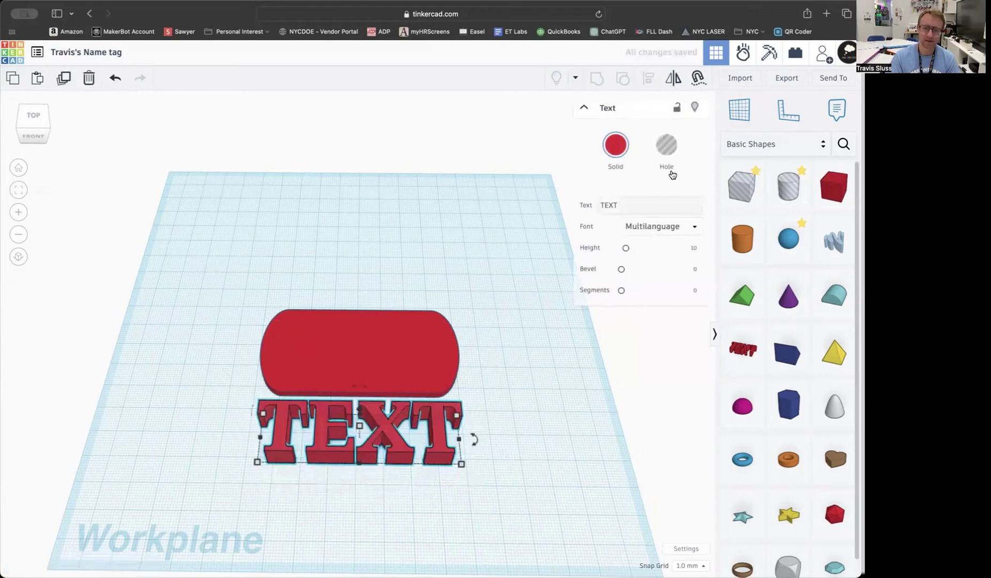
click(642, 208)
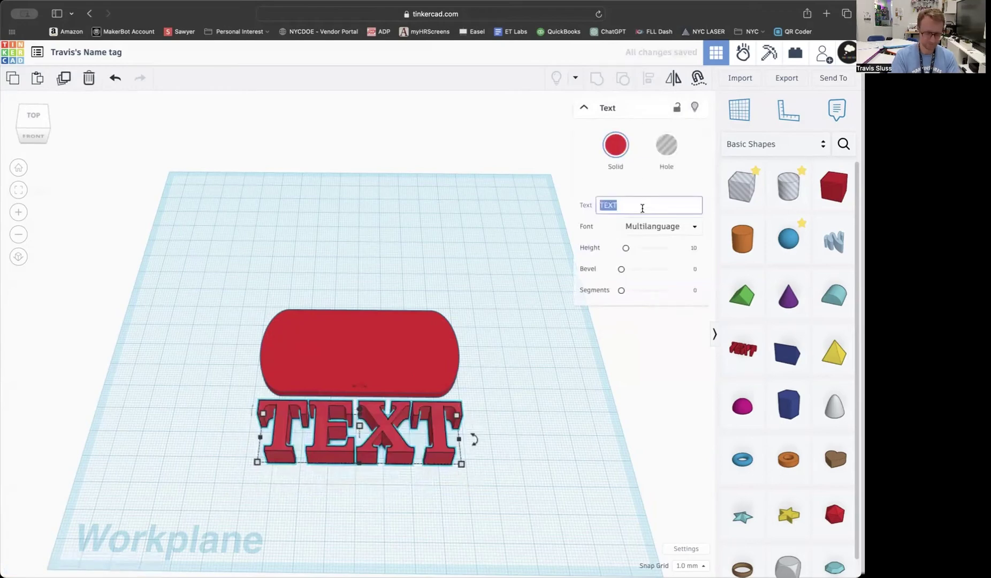
text(Matthew)
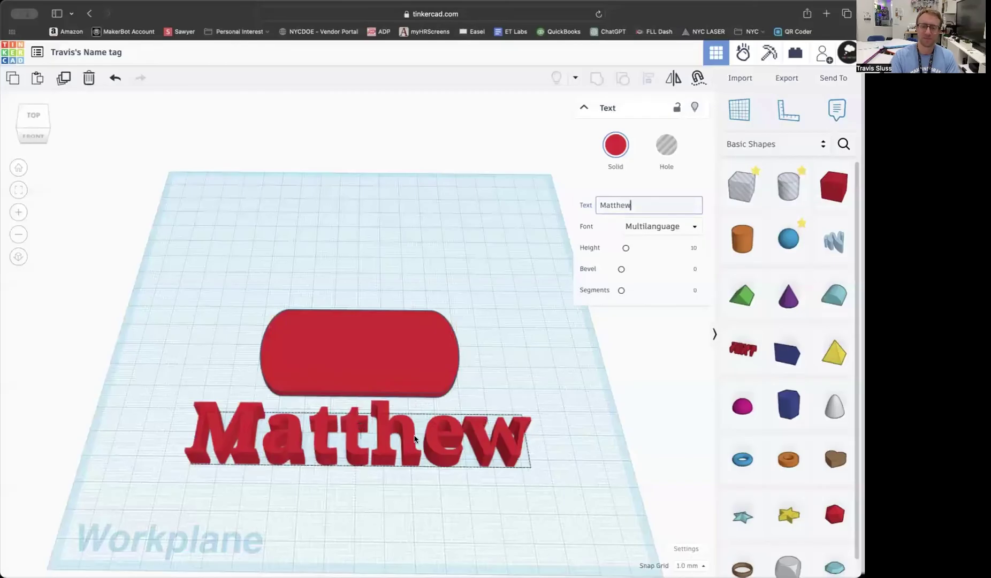
Move the name text over the back half of the base and shrink it to roughly the base's length.
drag(422, 434, 415, 350)
mouse_move(528, 374)
mouse_down()
mouse_move(428, 346)
mouse_move(350, 364)
mouse_move(482, 394)
mouse_move(527, 337)
mouse_move(527, 390)
mouse_move(542, 410)
mouse_move(538, 371)
mouse_up()
click(115, 78)
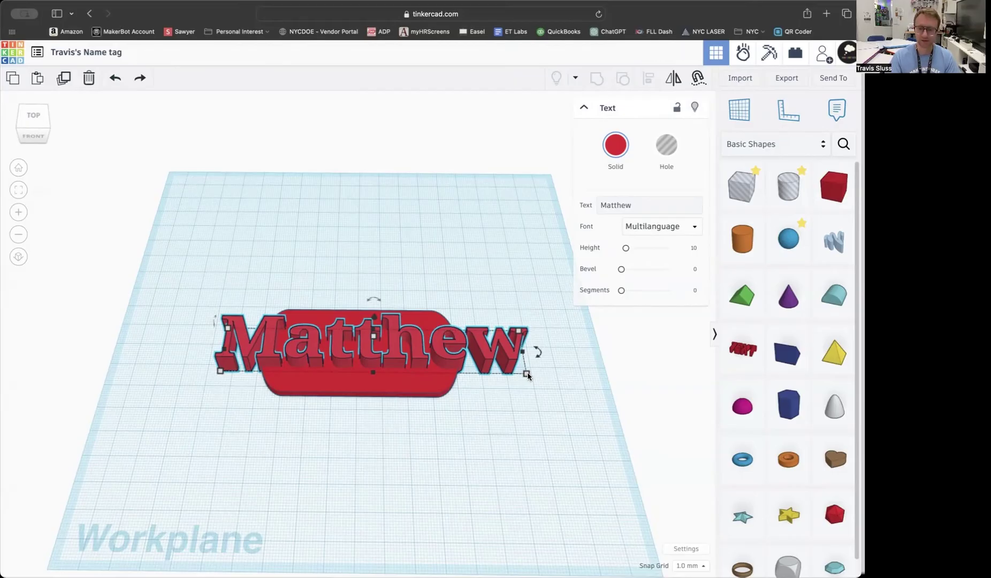
drag(527, 373, 426, 351)
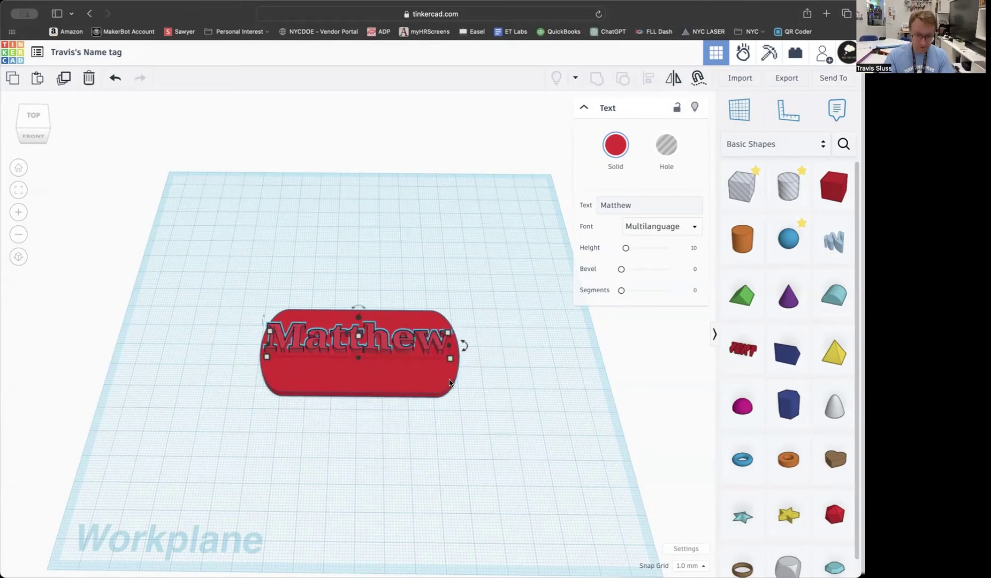
mouse_move(451, 358)
mouse_down()
mouse_move(479, 348)
mouse_move(454, 347)
mouse_up()
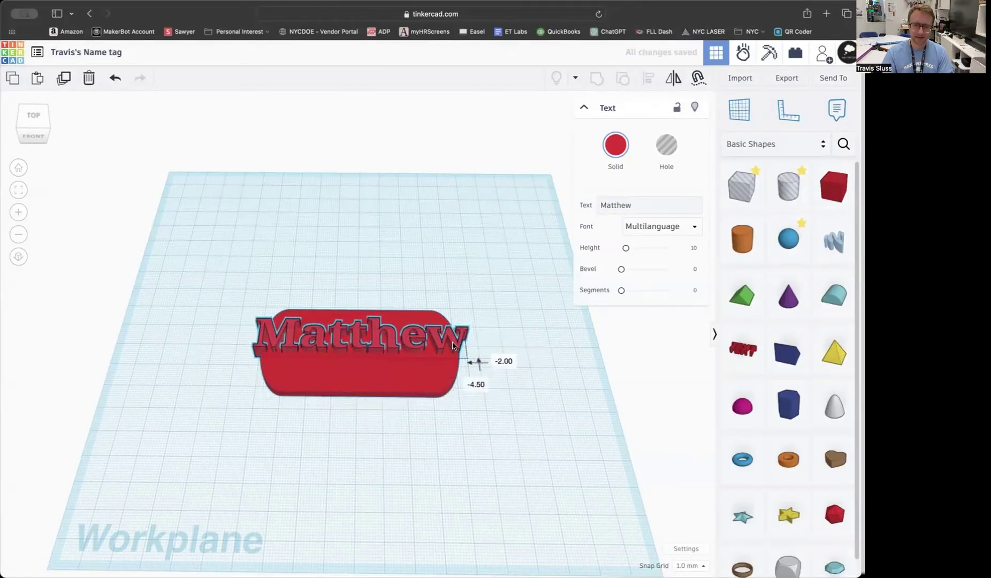
Place a second text shape on the top surface of the rounded base.
click(410, 453)
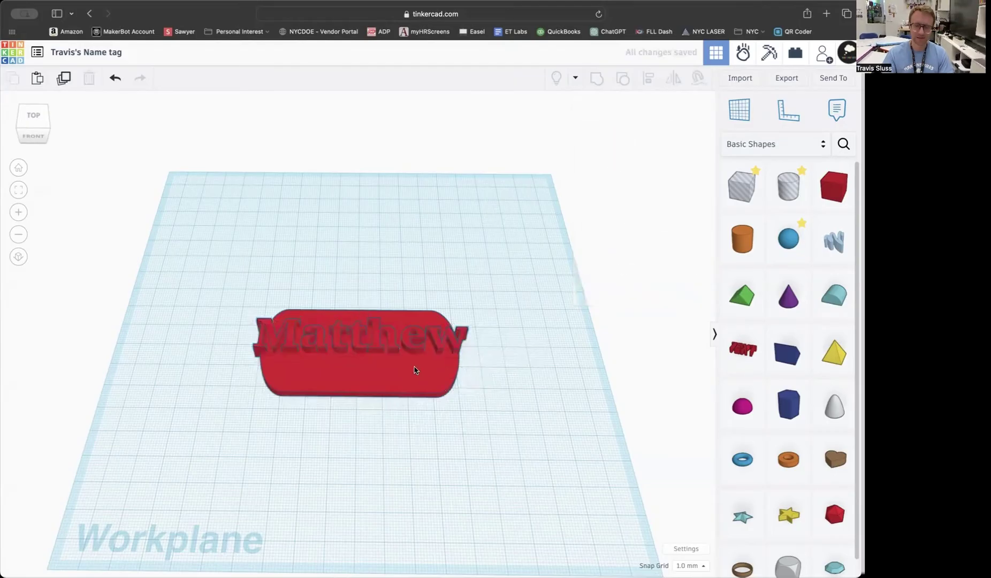
right_drag(360, 469, 359, 401)
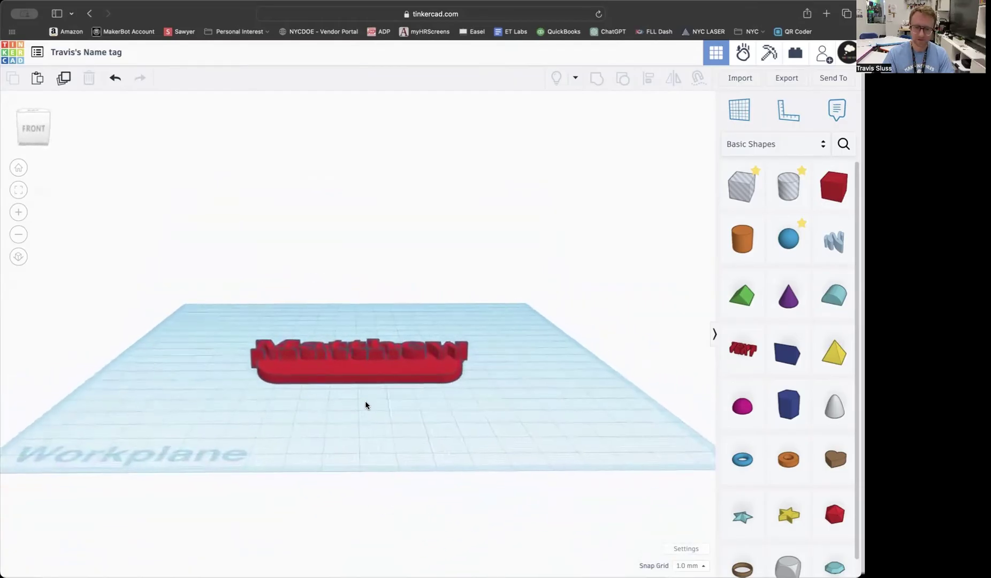
drag(749, 347, 372, 364)
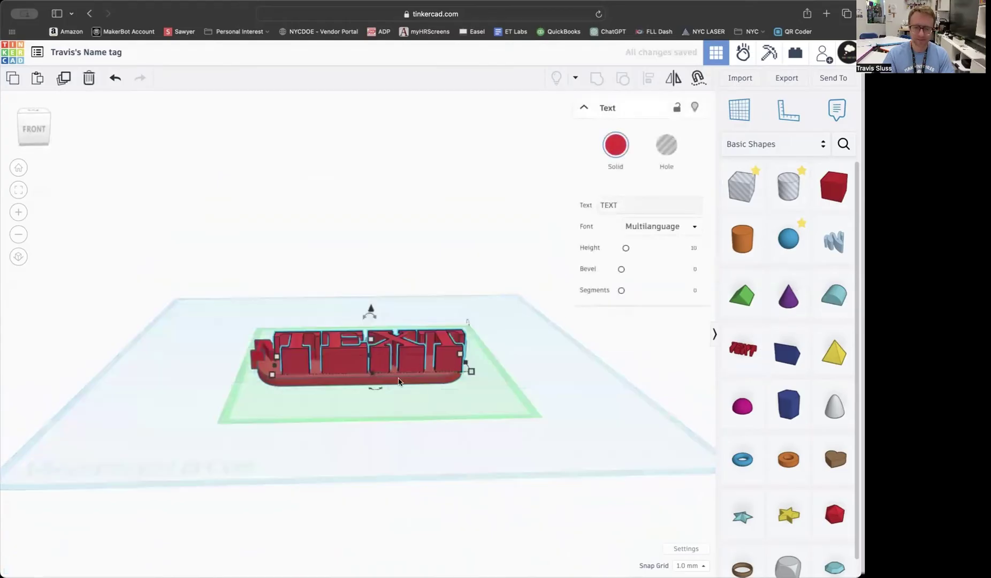
Delete the second text shape from the rounded base, keeping only the name text.
drag(438, 362, 456, 353)
click(395, 430)
right_drag(394, 431, 460, 355)
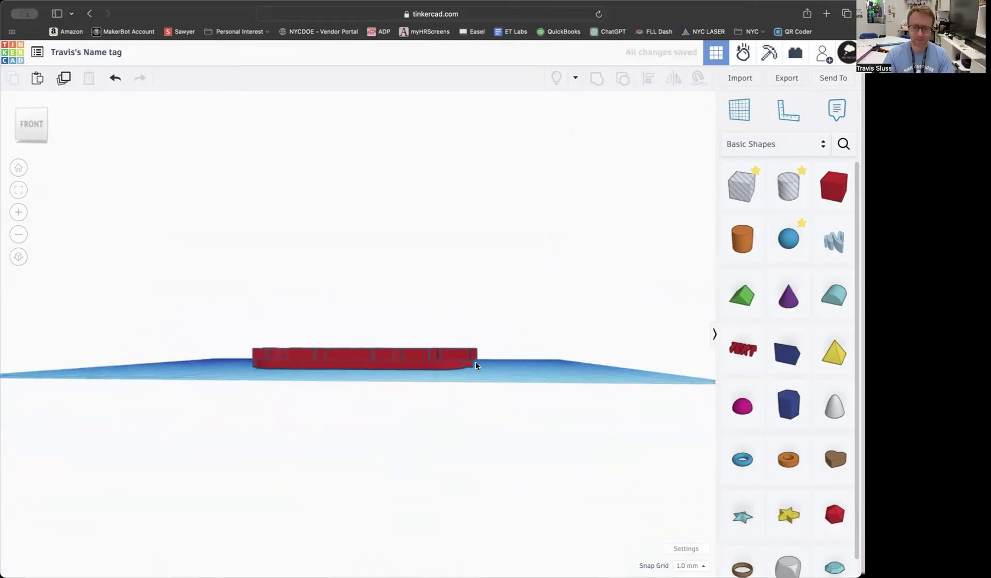
right_drag(462, 405, 404, 354)
click(402, 371)
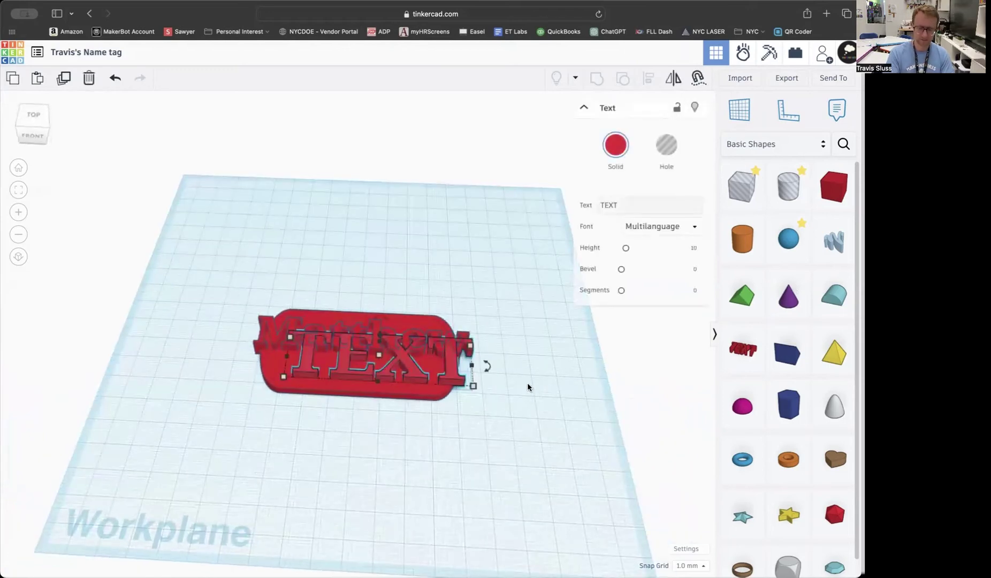
key(Delete)
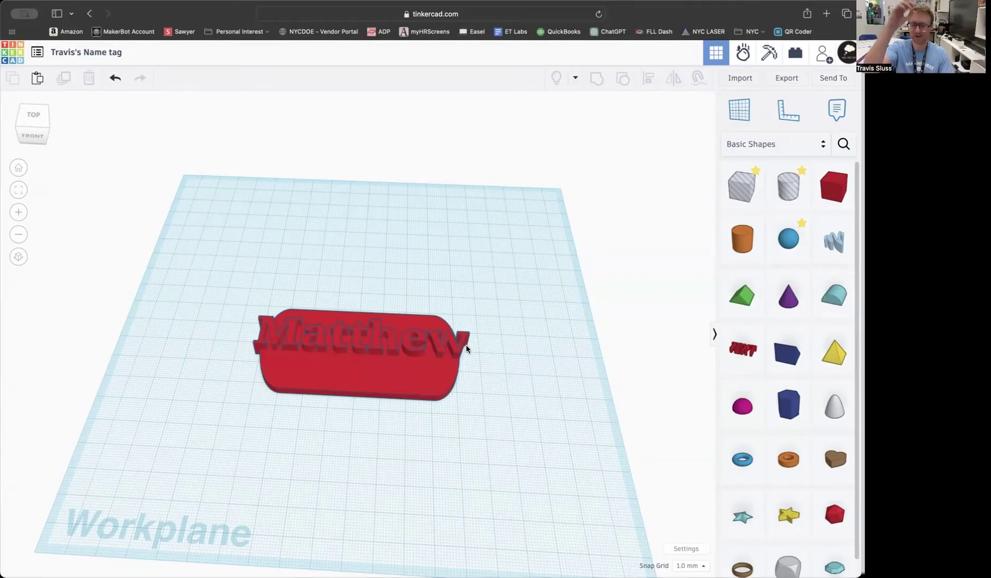
Select the base and name text and align their centres along both the length and the depth of the base.
right_drag(490, 365, 497, 397)
key(super+a)
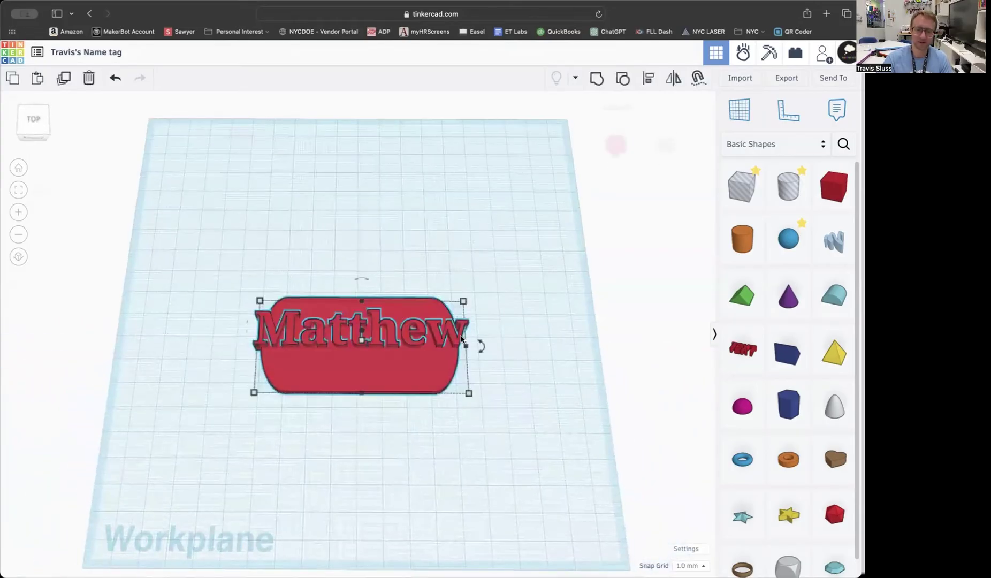
click(646, 79)
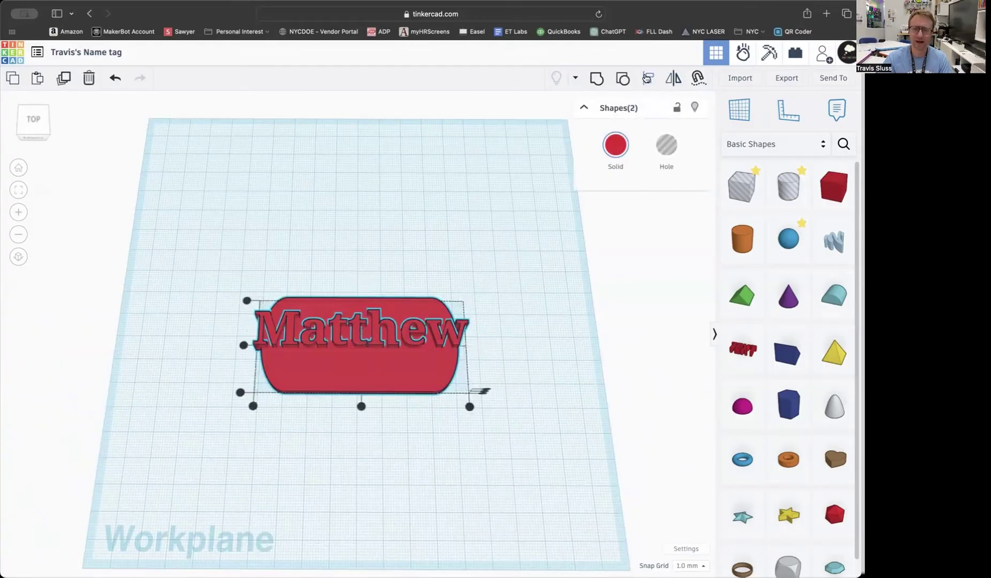
click(247, 301)
click(243, 345)
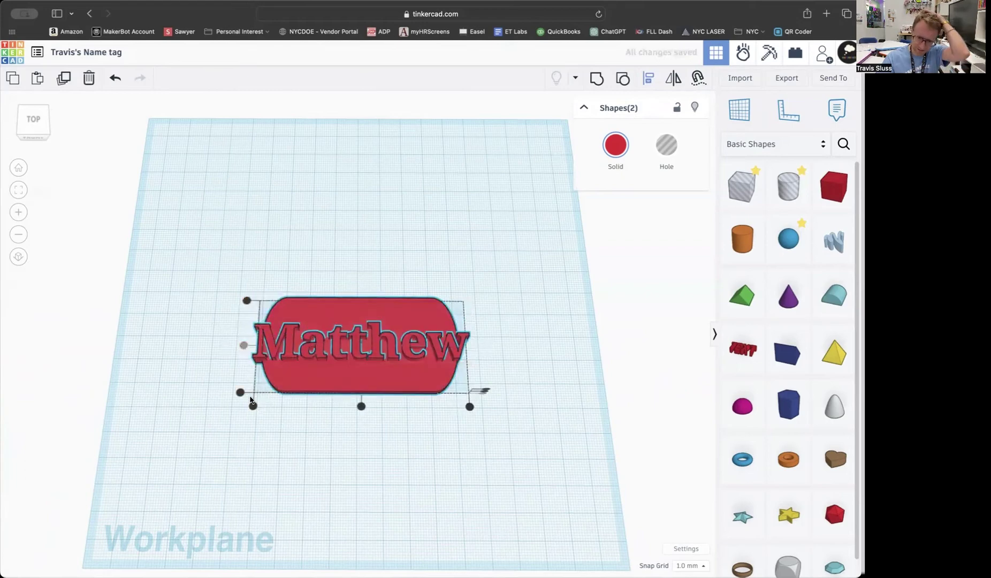
click(241, 393)
click(244, 345)
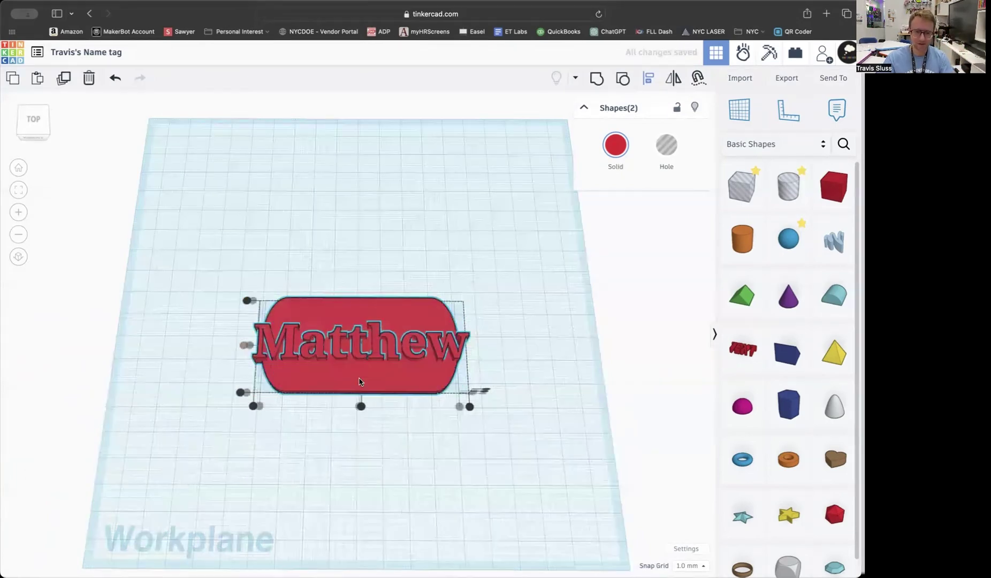
click(362, 406)
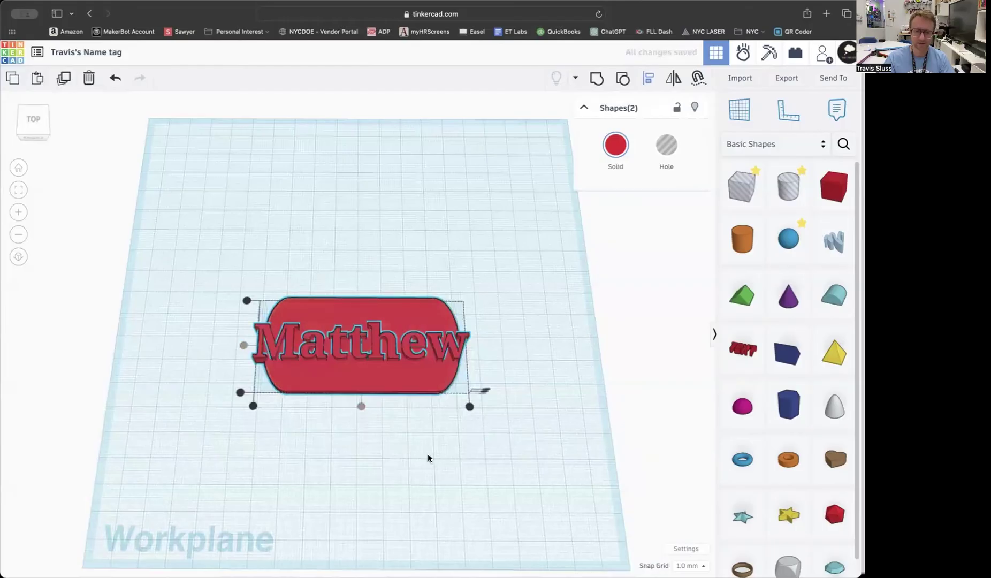
click(397, 458)
Place a cylinder hole behind the base and size it 3 mm wide by 5 mm deep.
right_drag(411, 405, 426, 456)
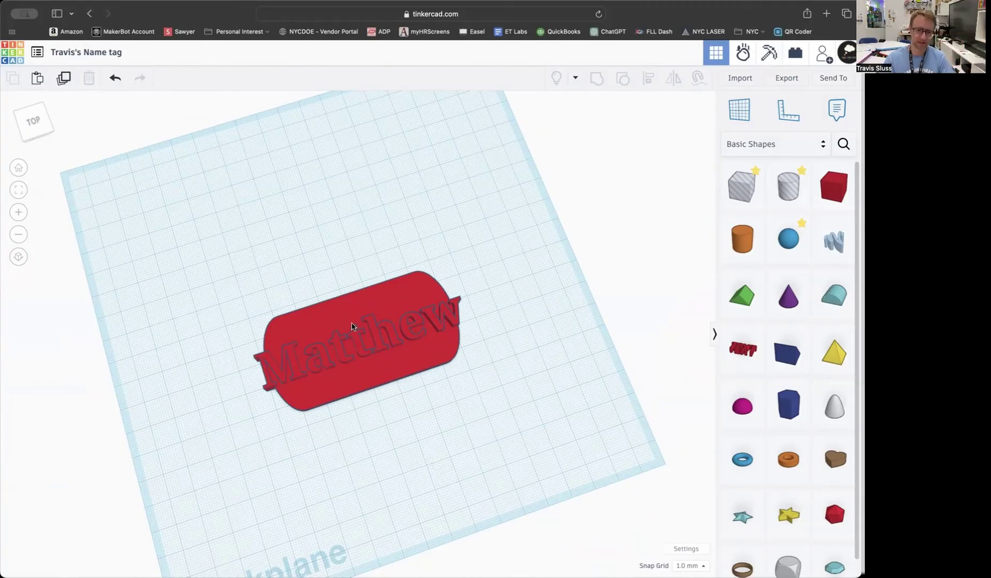
scroll(345, 305, up, 5)
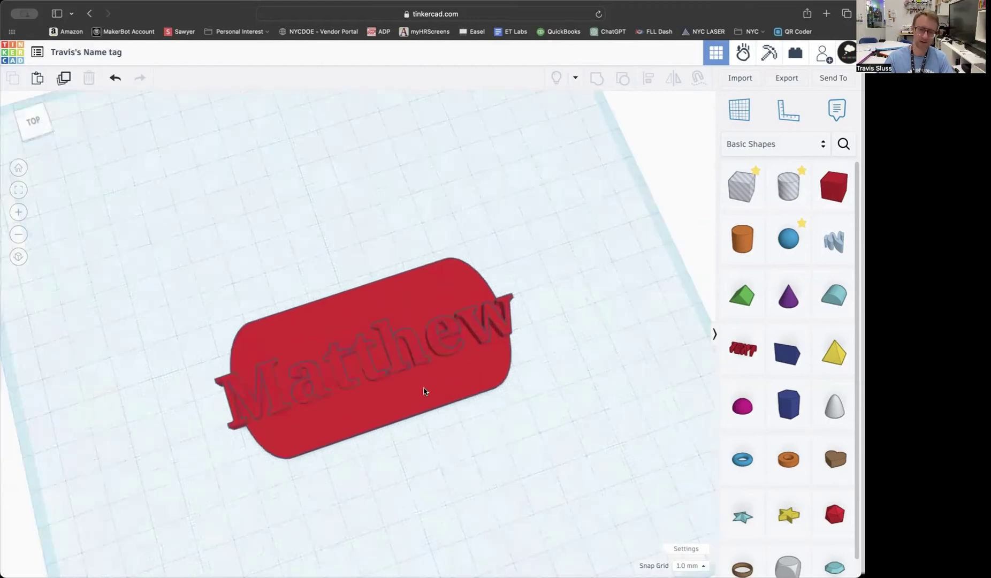
key(f)
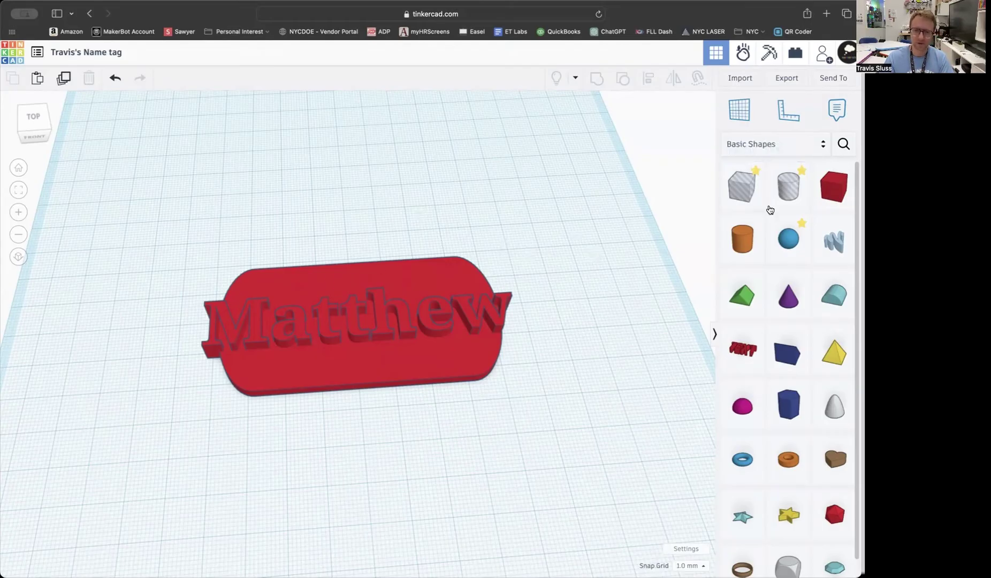
drag(788, 192, 356, 235)
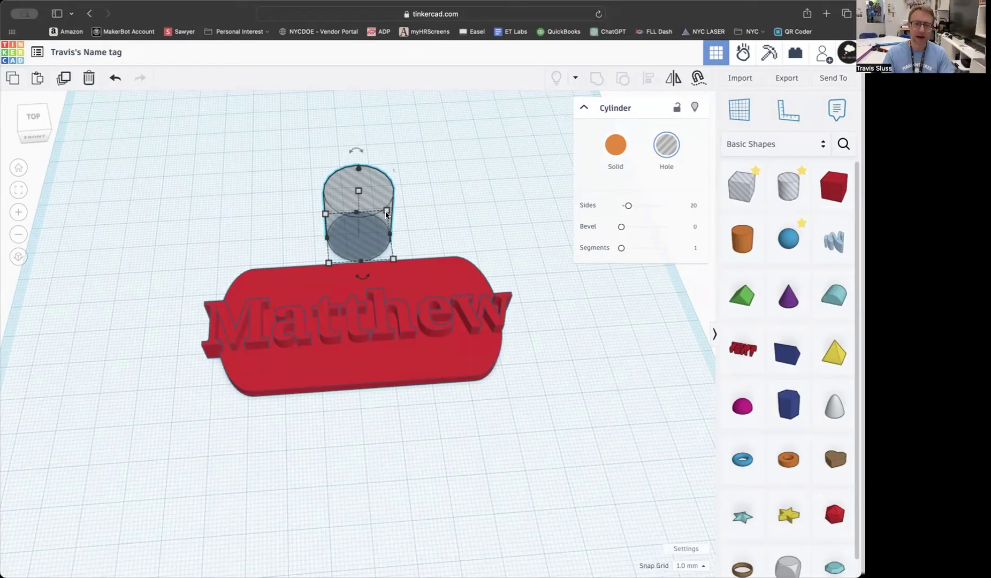
mouse_move(387, 213)
click(351, 174)
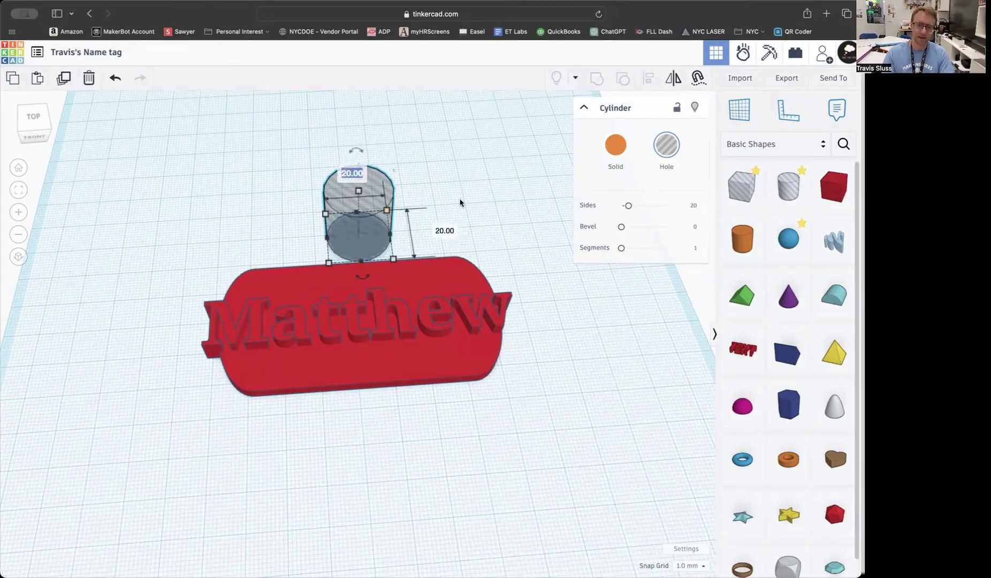
text(3)
key(Tab)
text(5)
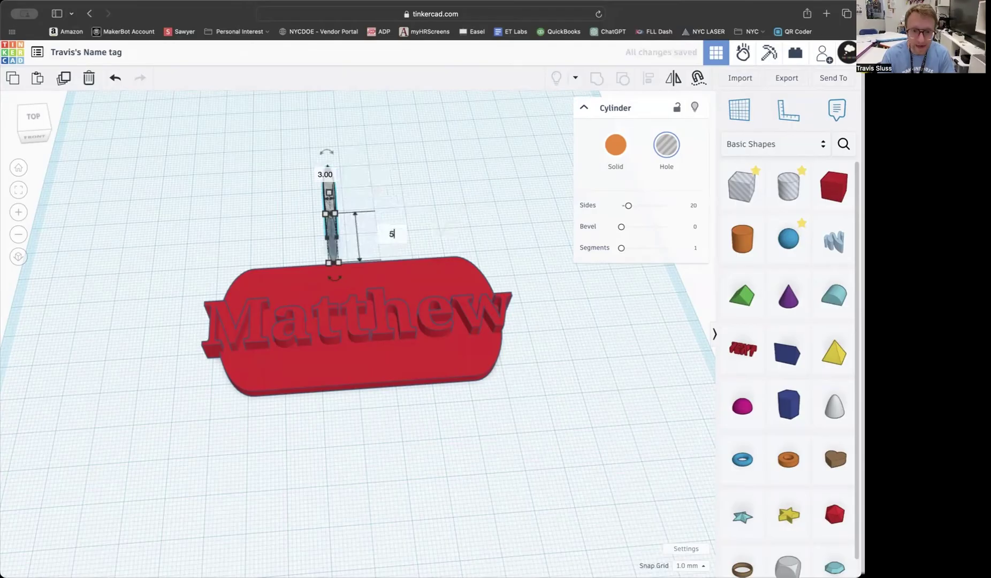
key(Return)
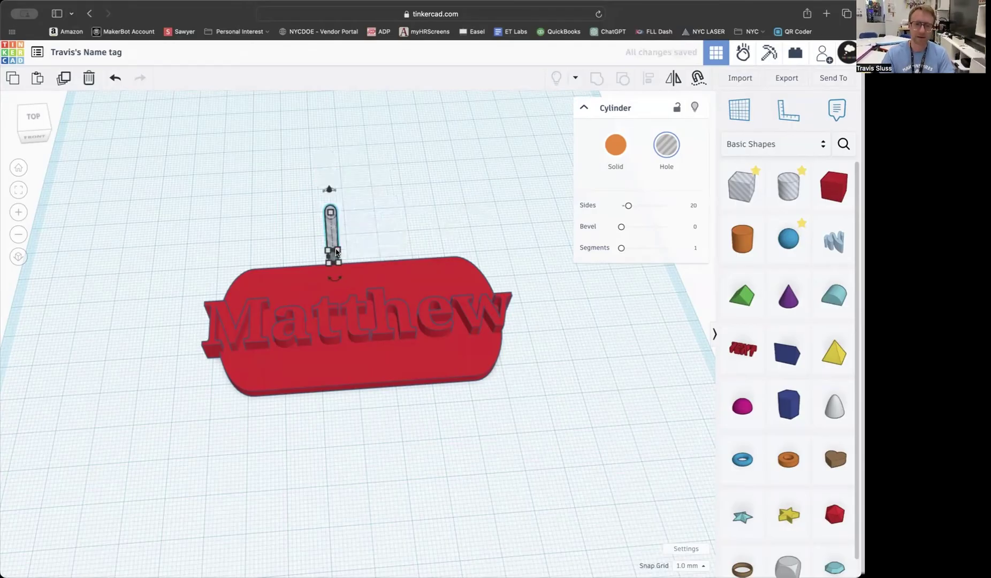
Resize the cylinder hole to 5 mm wide by 3 mm deep.
click(337, 214)
text(5)
key(Tab)
text(3)
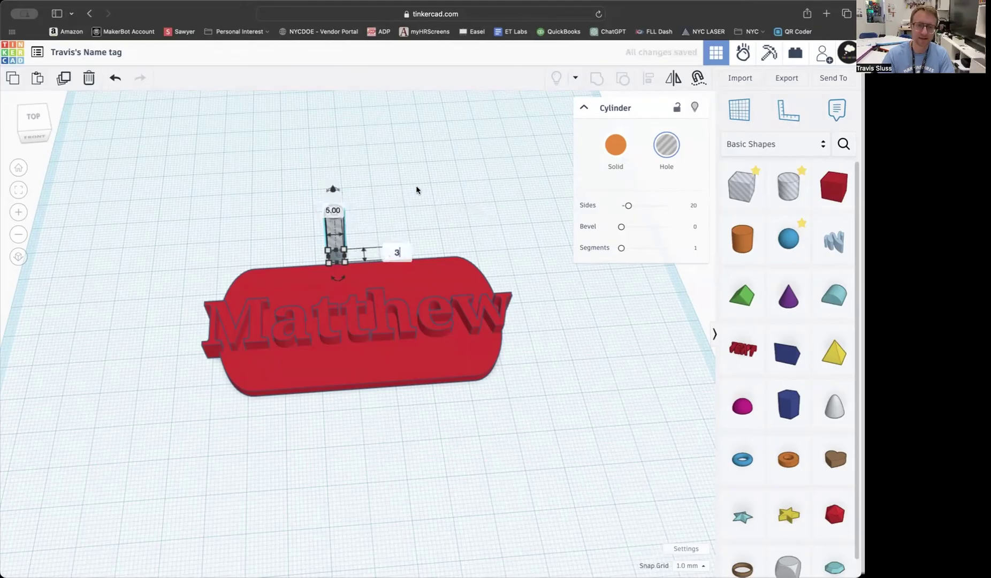
key(Return)
Nudge the cylinder hole forward and sideways onto the middle of the base's back edge.
key(Down)
key(Down)
key(Down)
key(Down)
key(Right)
key(Right)
key(Right)
key(Right)
key(Left)
Align the cylinder hole, name text and base on a common centre along the base's length.
key(super+a)
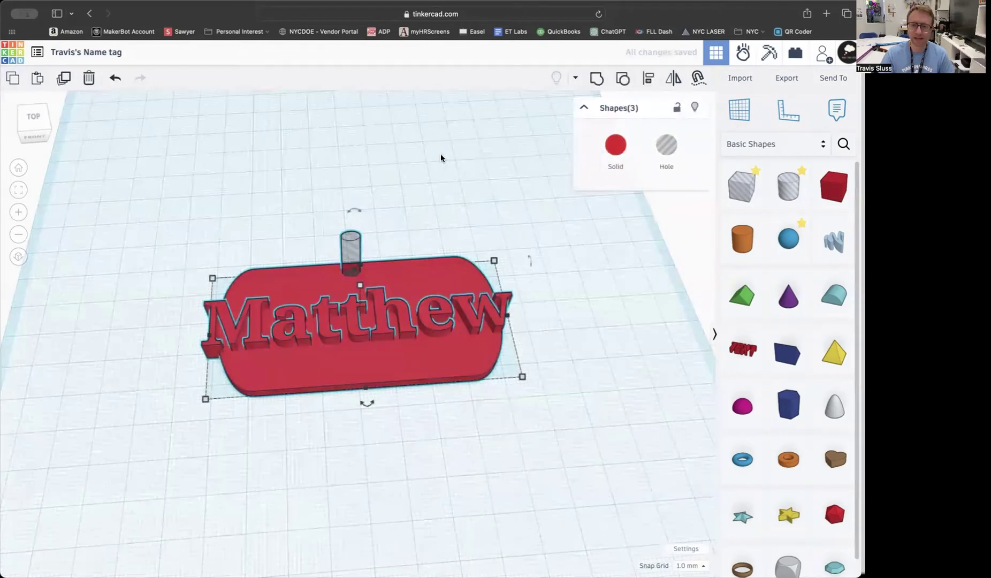
click(649, 77)
click(366, 401)
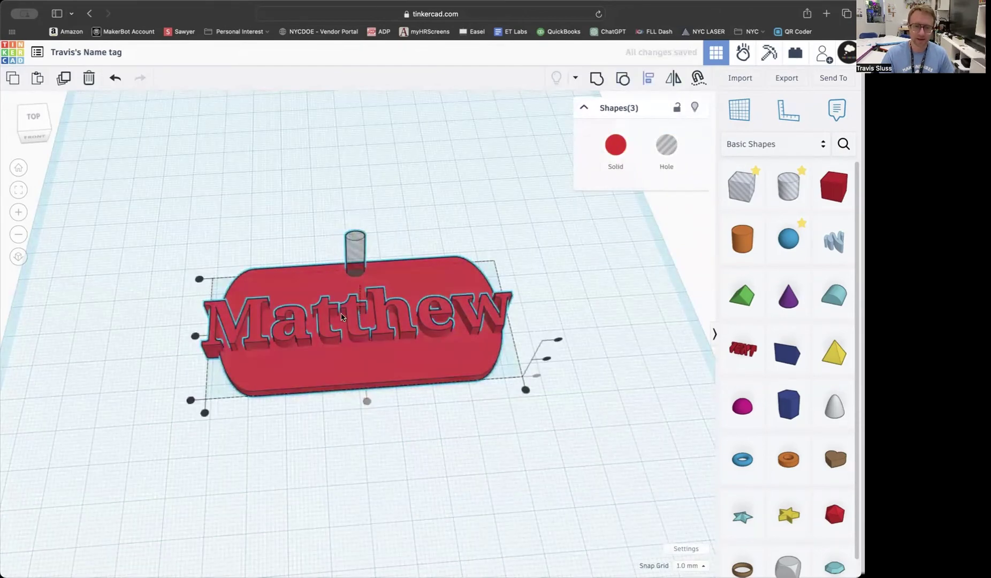
click(291, 249)
Move the cylinder hole forward, fully inside the base's back edge, and group the shapes to cut the opening.
key(super+a)
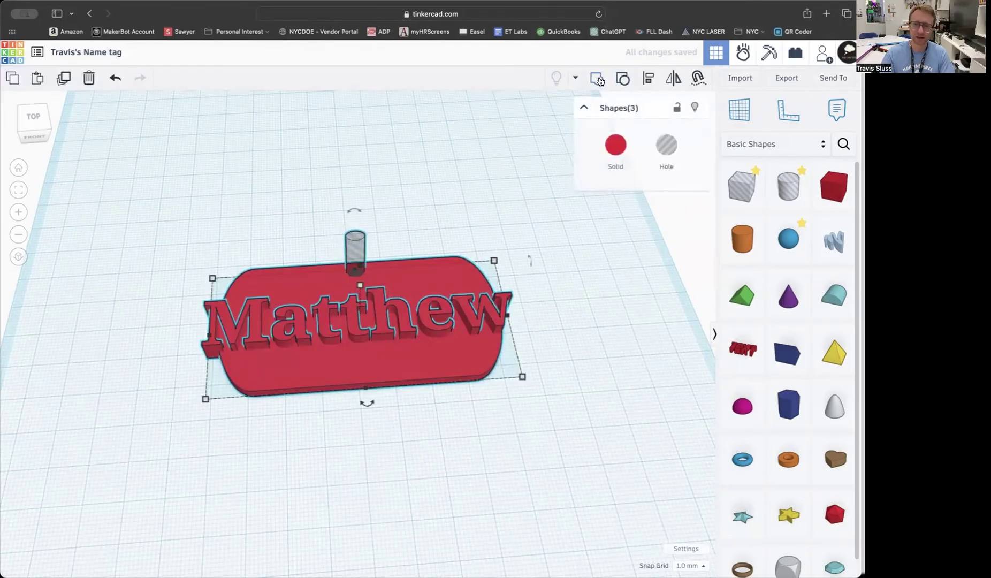
click(554, 397)
right_drag(557, 385, 601, 374)
click(352, 304)
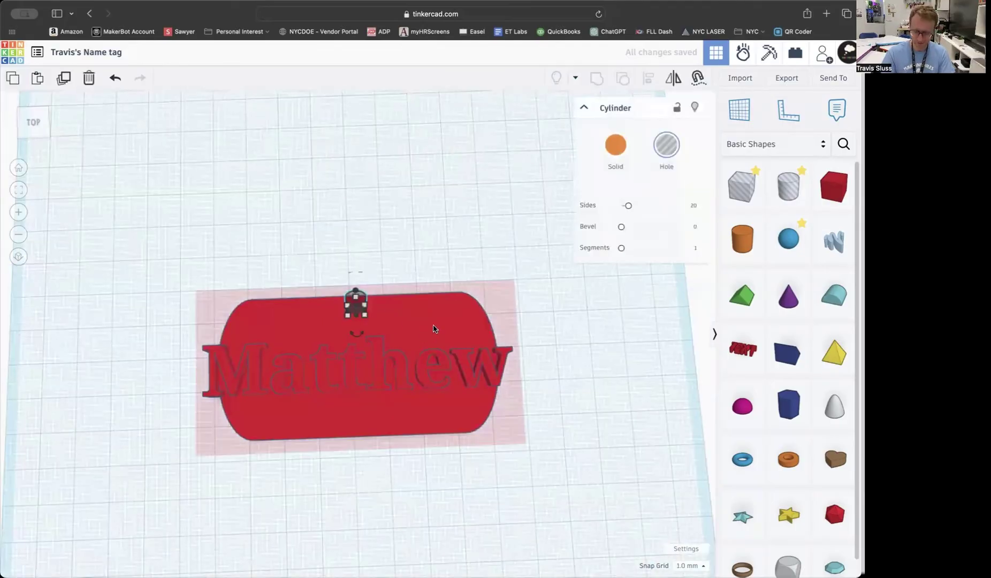
drag(356, 304, 356, 317)
click(422, 498)
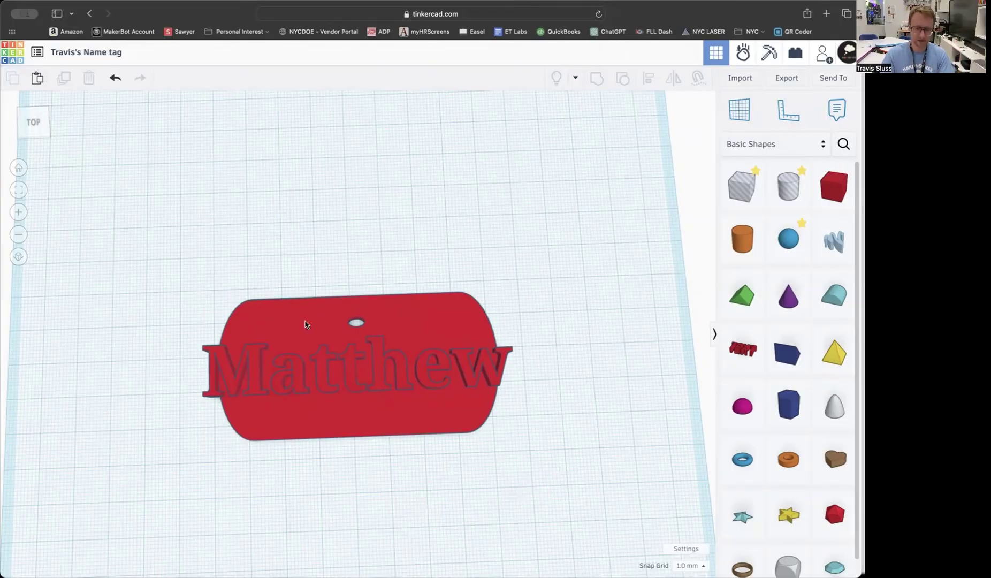
Undo the last changes to the hole, back to the separate cylinder, and redo the cut.
key(super+z)
key(super+z)
key(super+z)
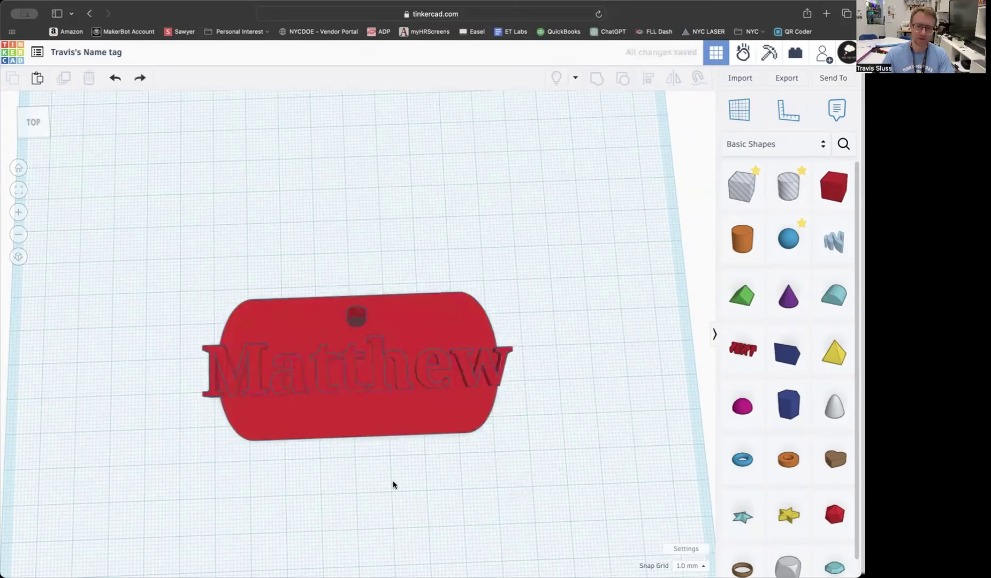
key(super+shift+z)
Inspect the name tag and its cut hole from several angles and from the default home view.
right_drag(391, 458, 344, 493)
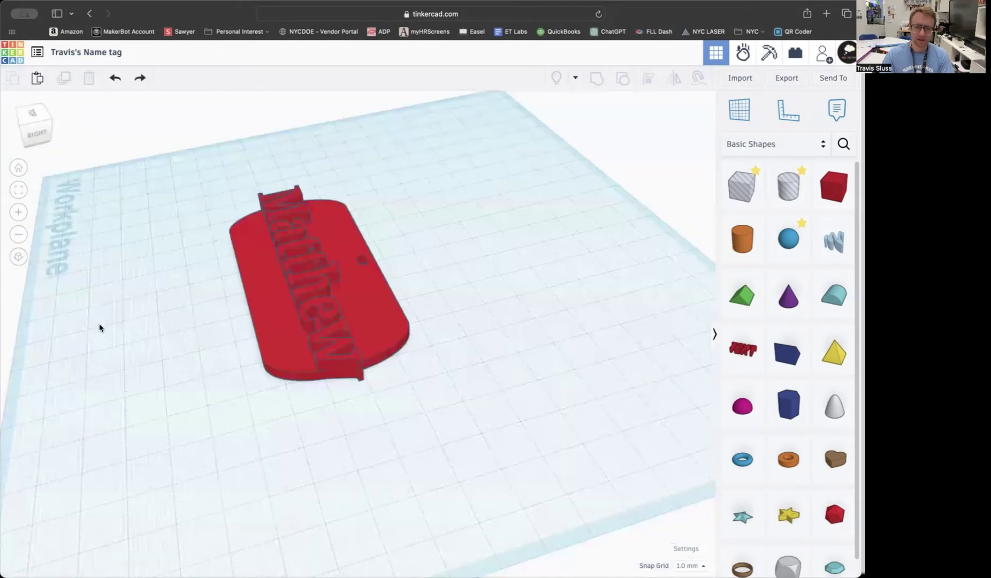
right_drag(369, 264, 326, 470)
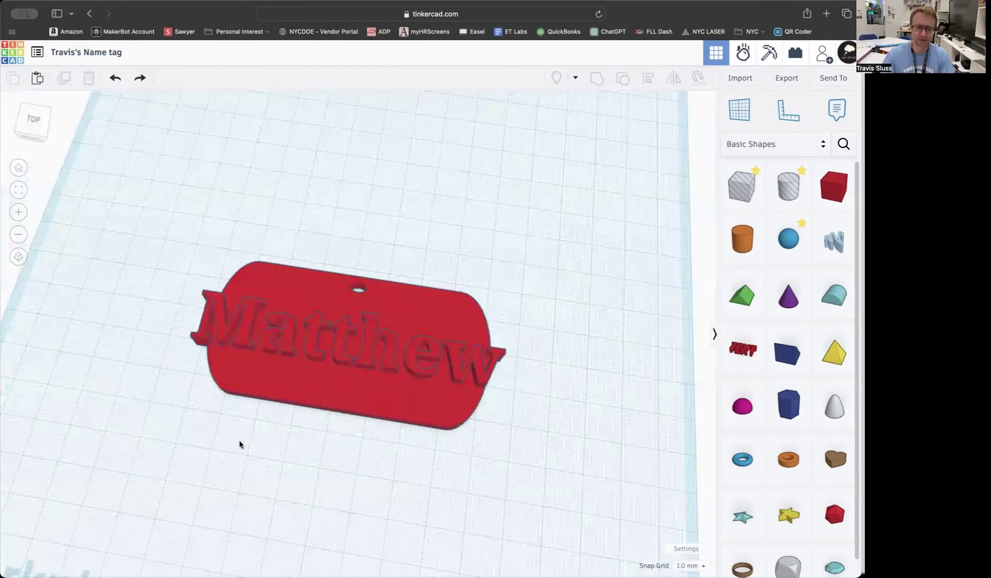
right_drag(240, 444, 409, 451)
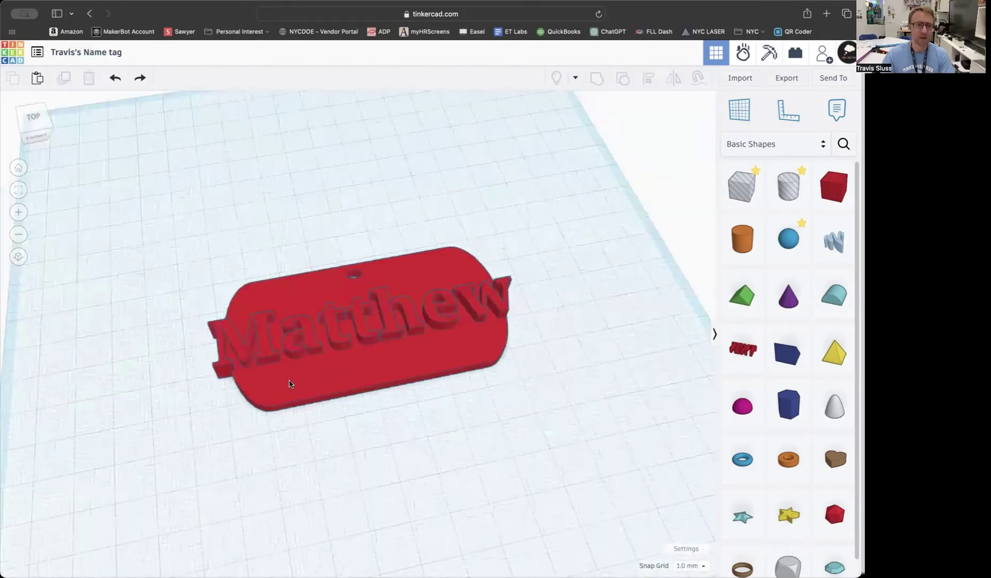
click(36, 127)
click(33, 140)
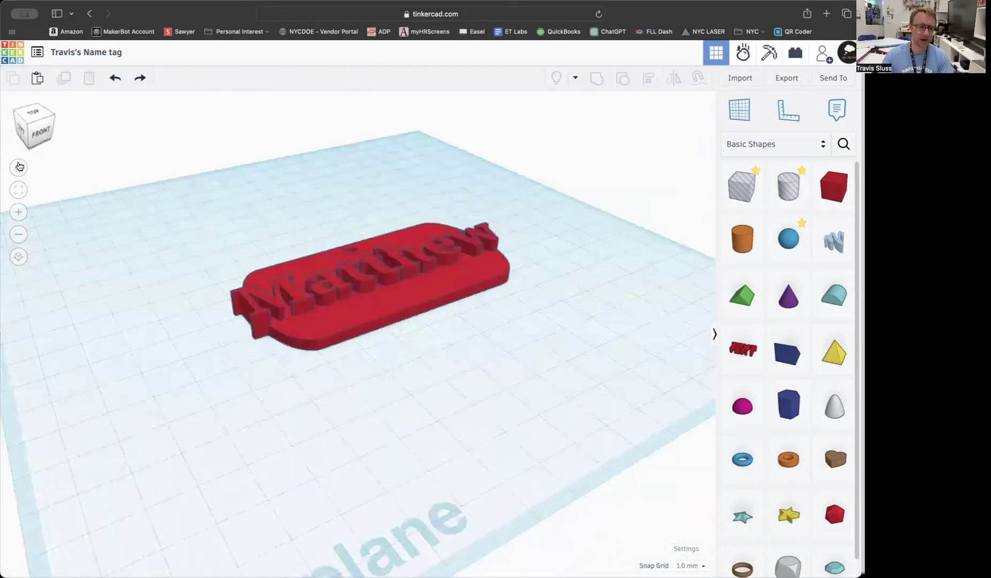
click(18, 168)
click(18, 212)
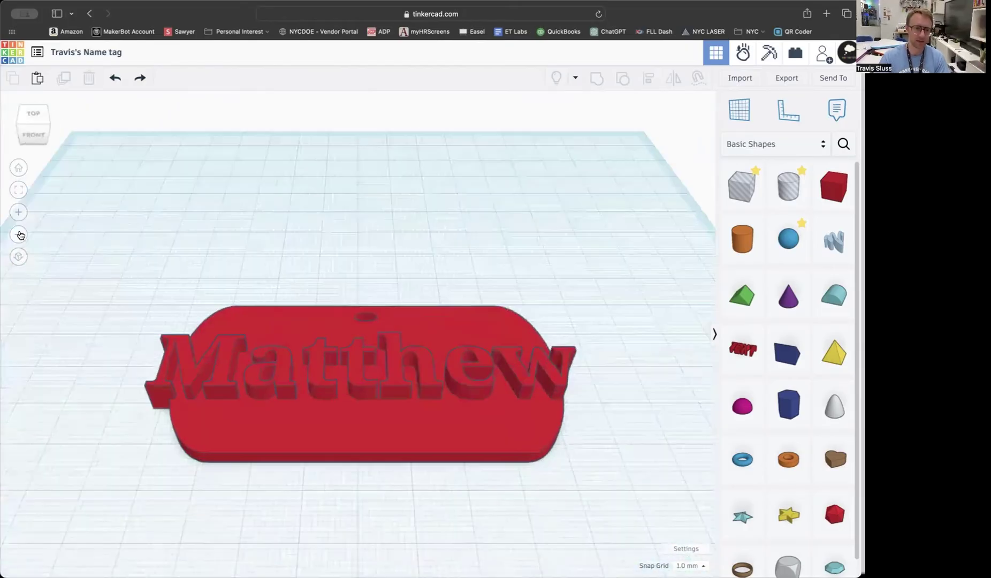
click(18, 235)
click(18, 234)
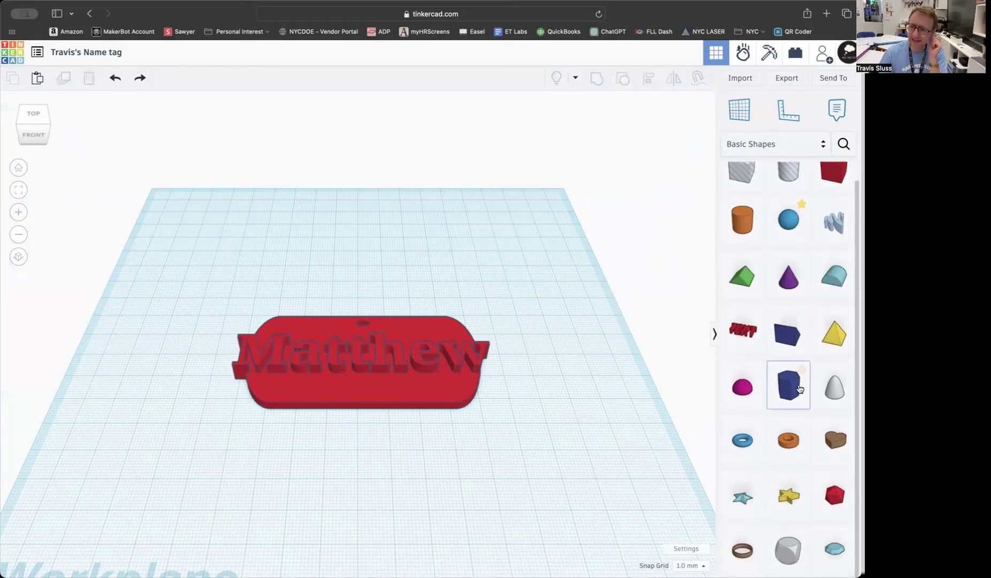
Place a star on the base's back right corner, above the end of the name, and shrink it proportionally to under half size.
scroll(797, 391, down, 1)
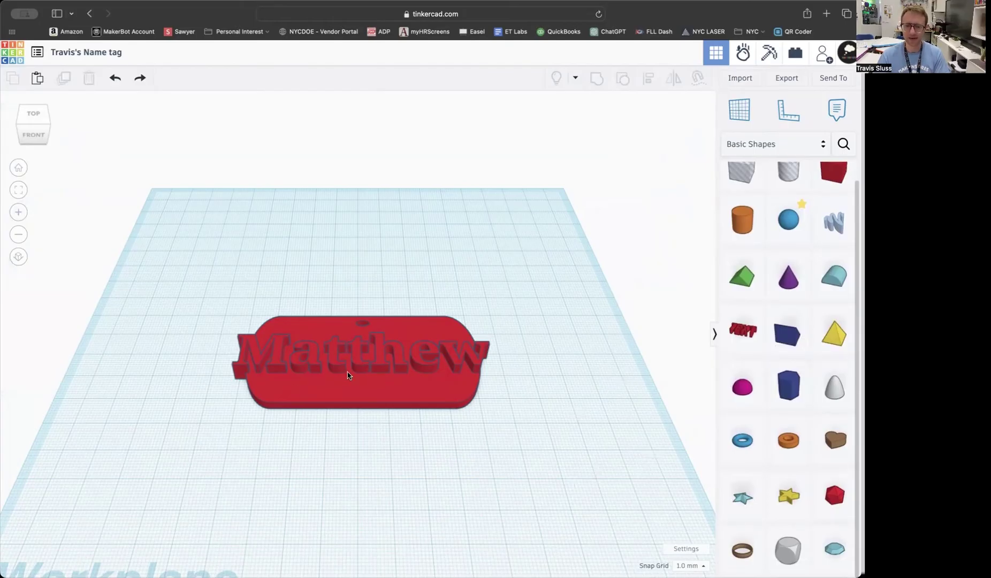
right_drag(378, 423, 405, 437)
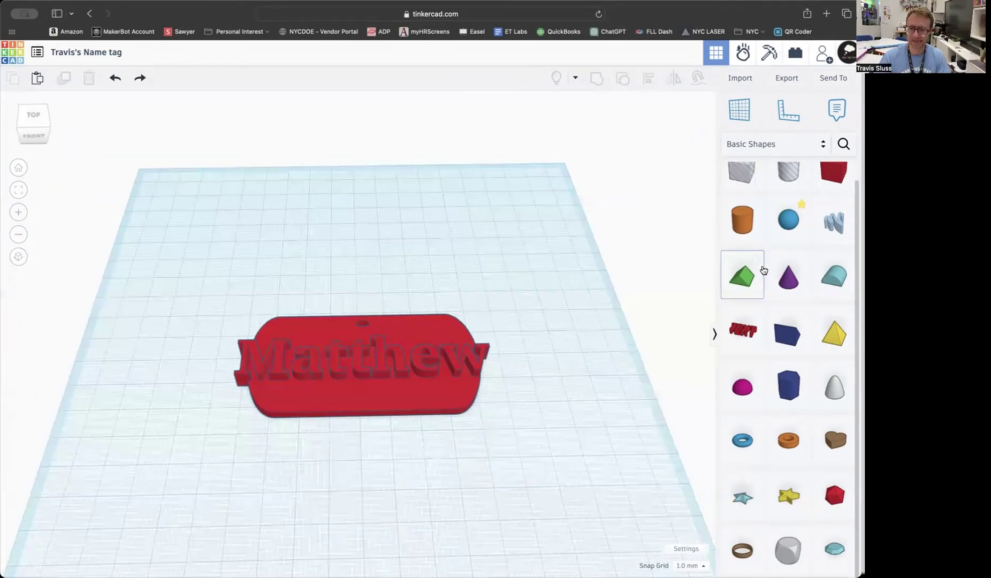
scroll(342, 369, up, 5)
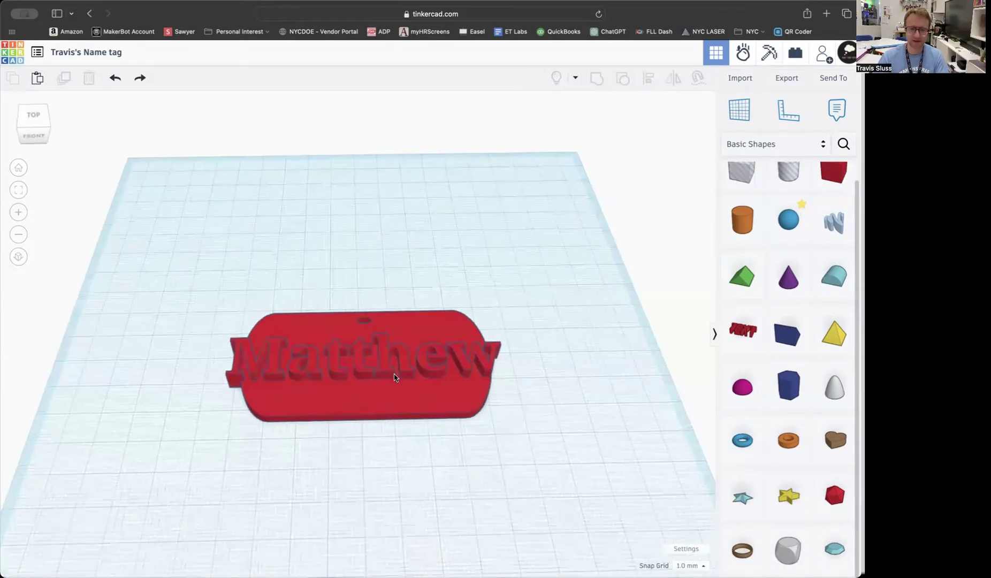
scroll(370, 379, up, 2)
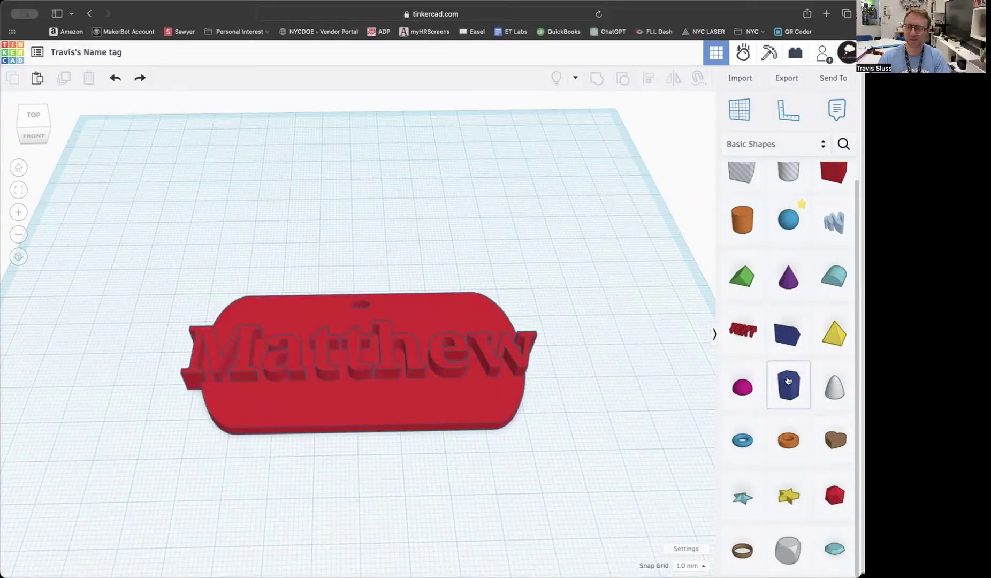
scroll(787, 375, down, 2)
scroll(771, 471, up, 2)
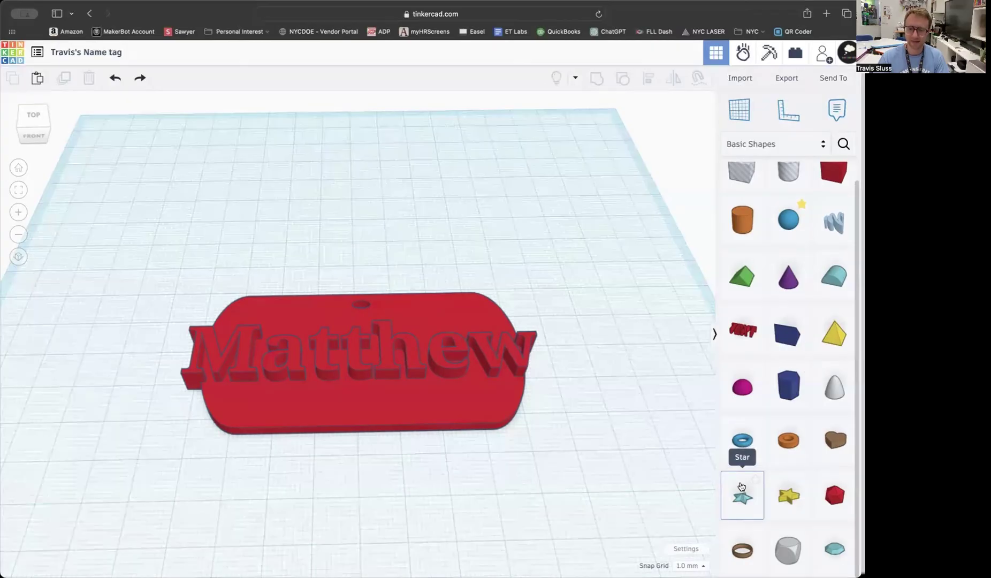
drag(741, 486, 467, 309)
mouse_move(526, 259)
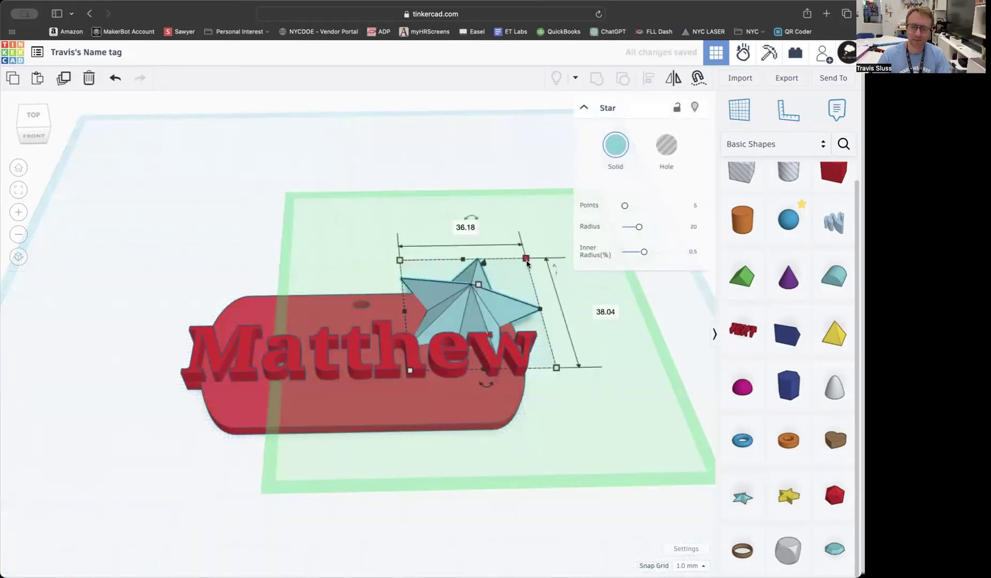
shift+drag(527, 261, 456, 310)
click(575, 436)
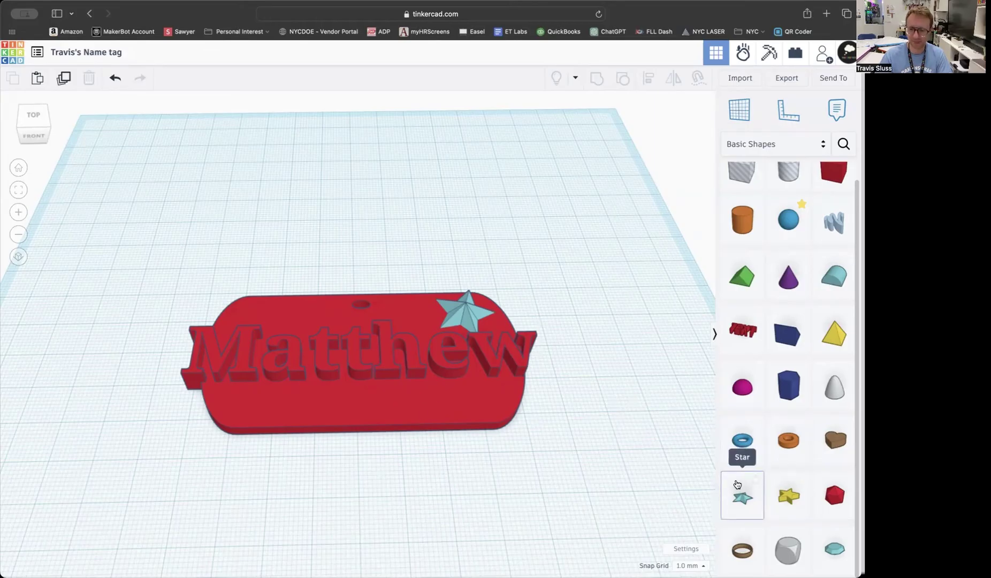
Place a second star over the base's front right area and flip it upside down by 180°.
drag(733, 484, 470, 399)
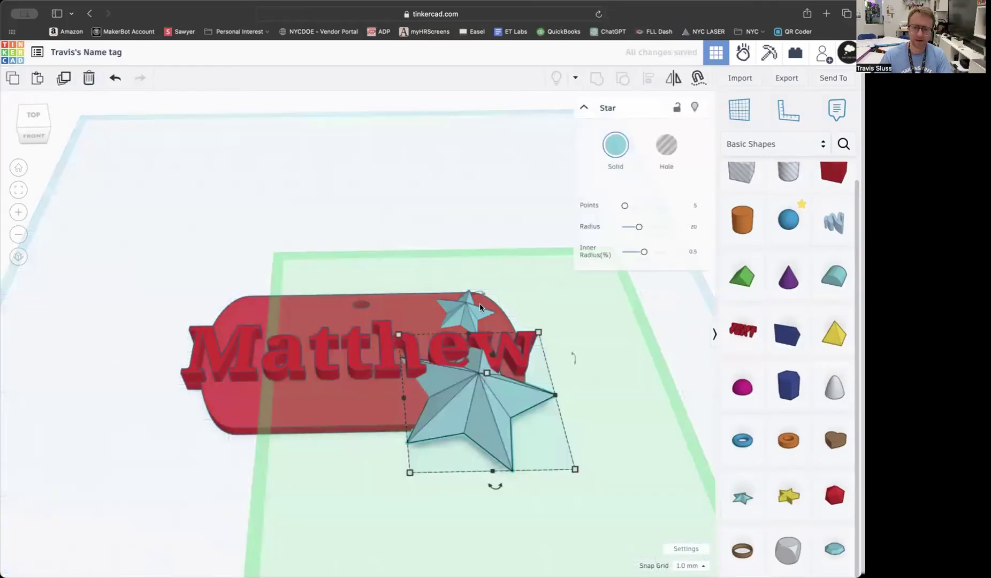
mouse_move(478, 298)
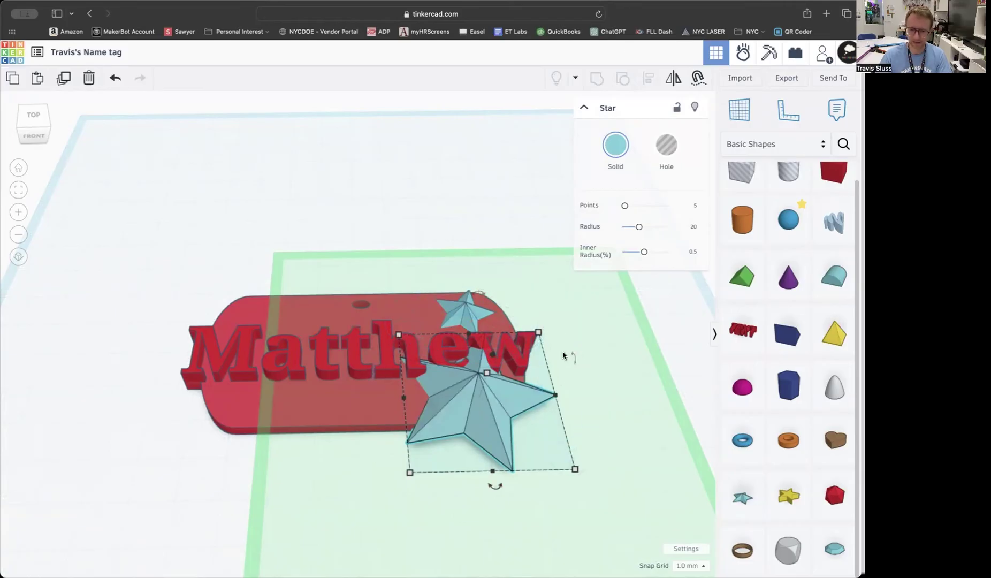
click(19, 168)
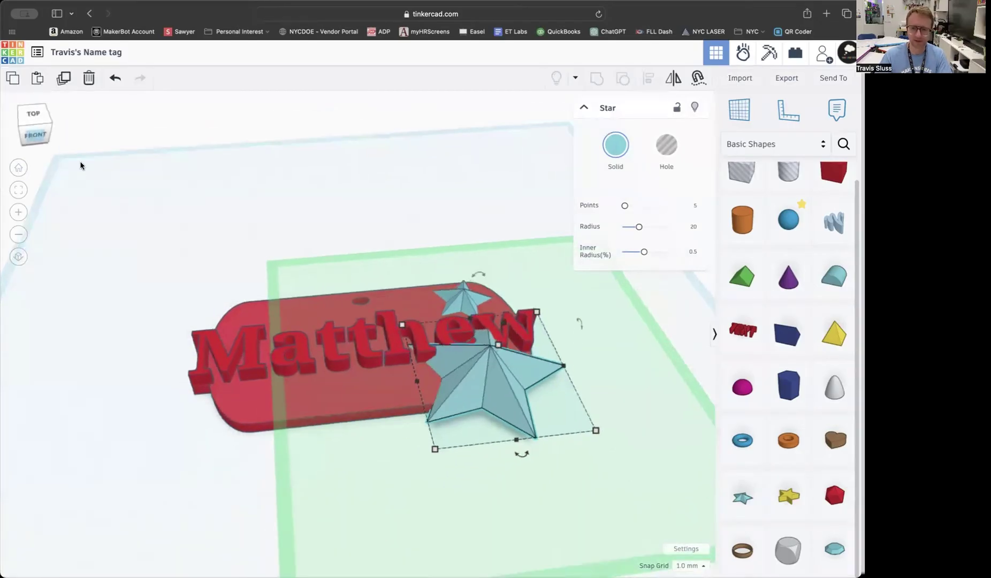
drag(479, 274, 474, 350)
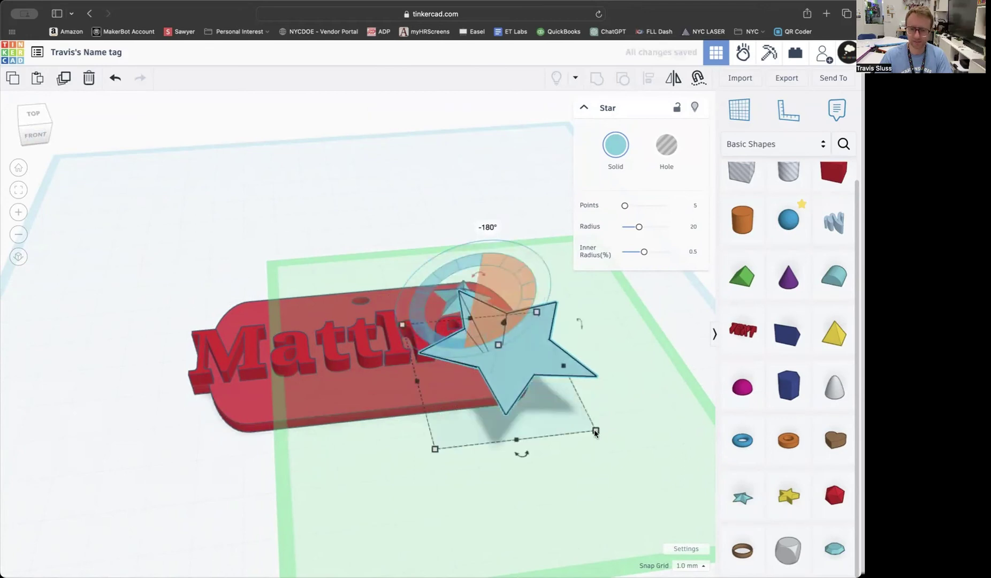
Shrink the flipped star to about 17 by 18 mm and position it as a hole on the base's front right corner.
drag(517, 407, 481, 375)
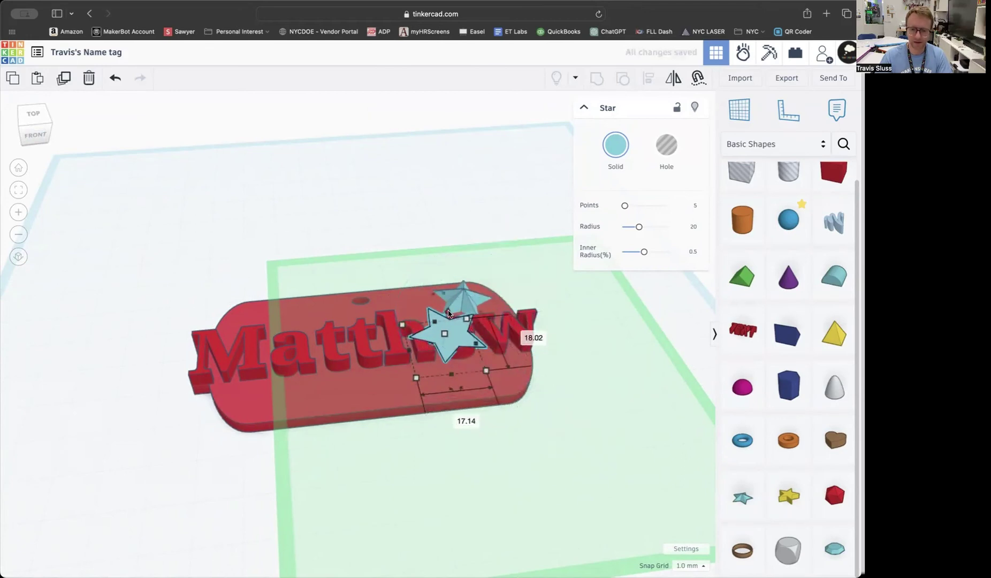
drag(449, 315, 487, 385)
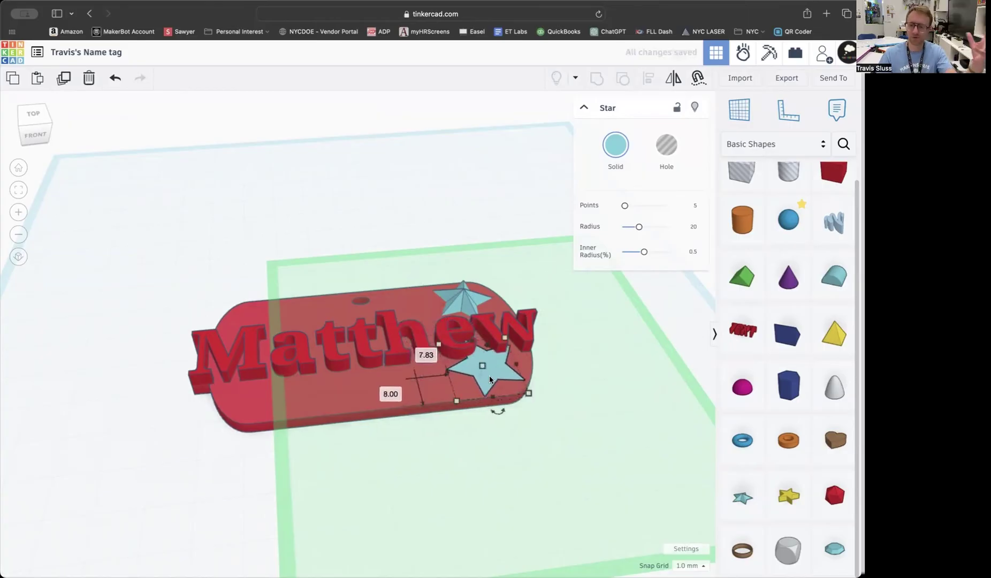
click(673, 155)
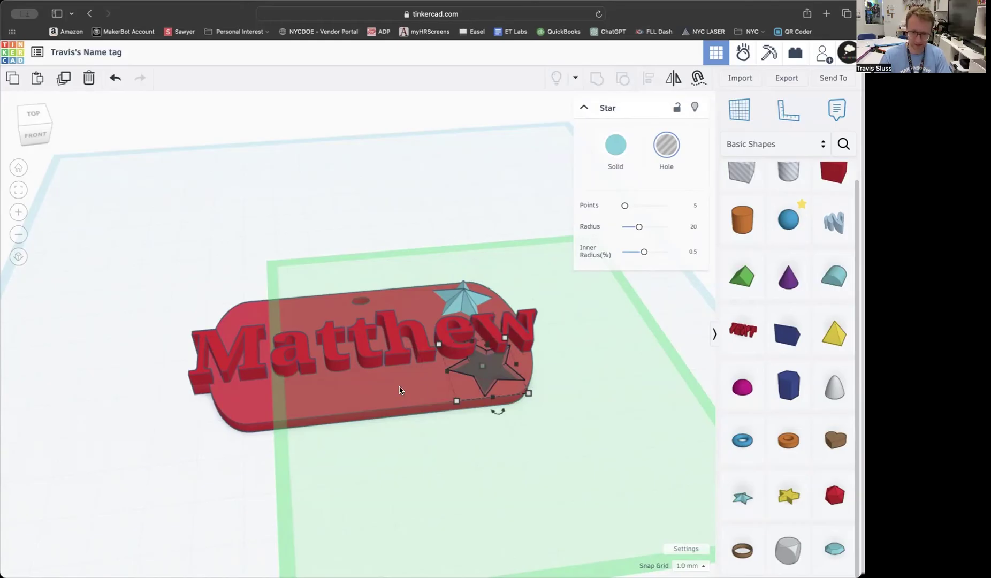
Ungroup the name tag so that its base and the cylinder hole are separate shapes again.
shift+click(400, 390)
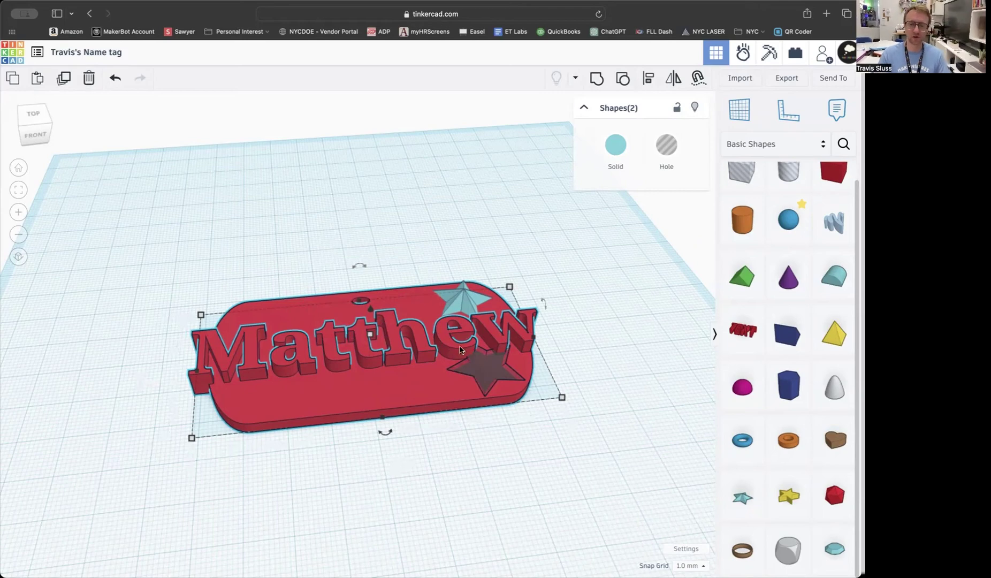
right_drag(562, 456, 340, 411)
click(415, 454)
click(339, 410)
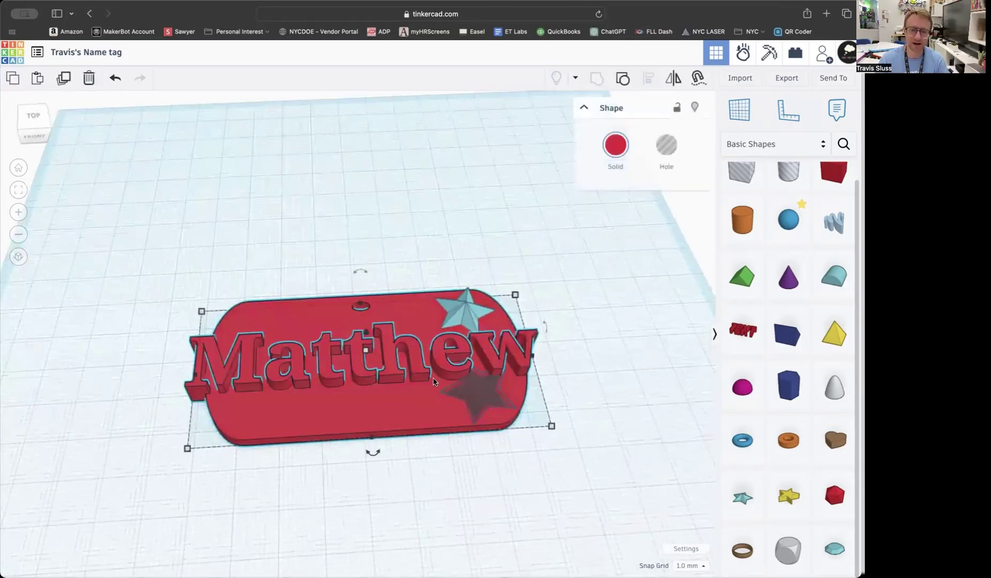
click(621, 81)
click(373, 465)
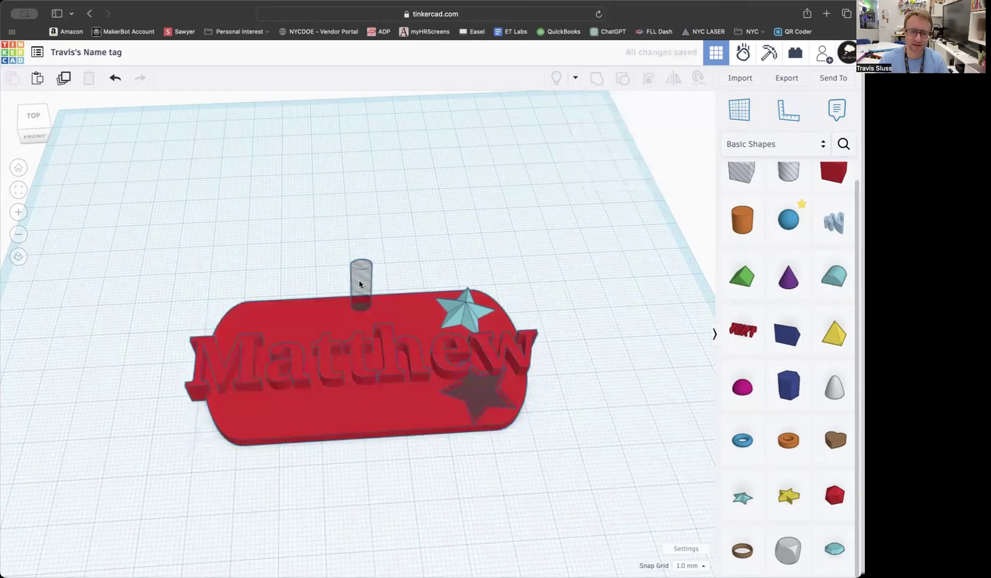
Group the base with the star hole and the cylinder hole to cut both openings.
click(373, 298)
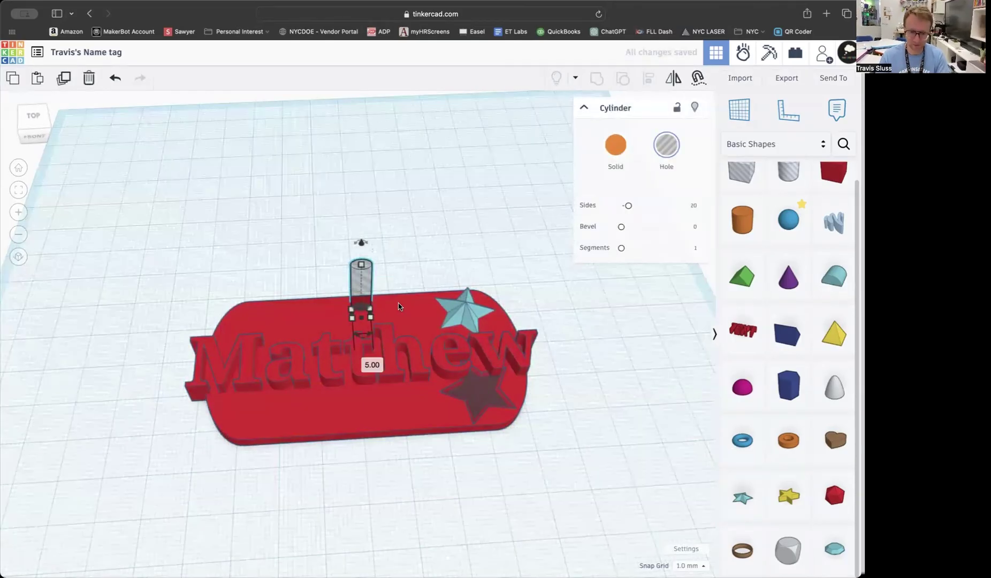
click(483, 398)
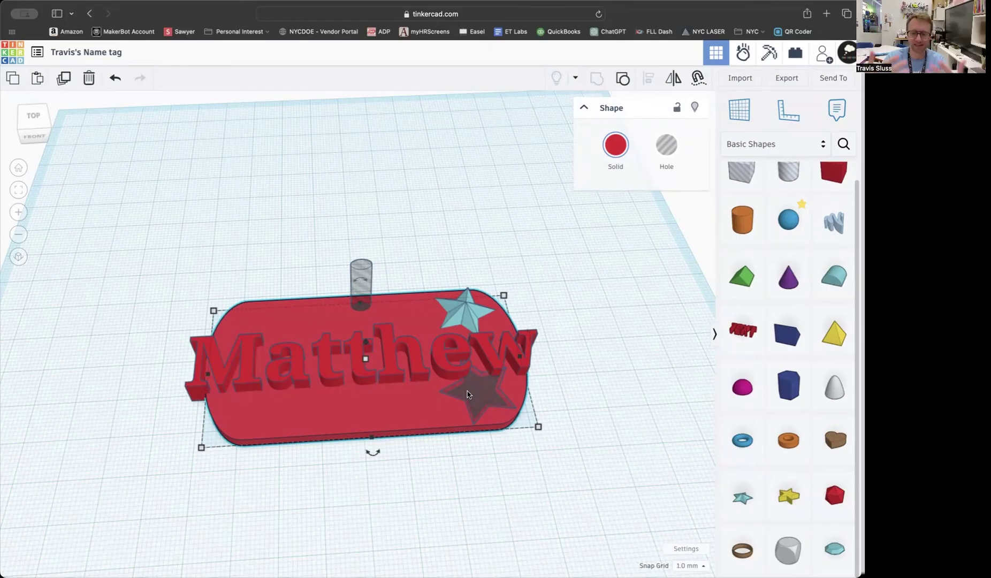
click(527, 471)
click(508, 411)
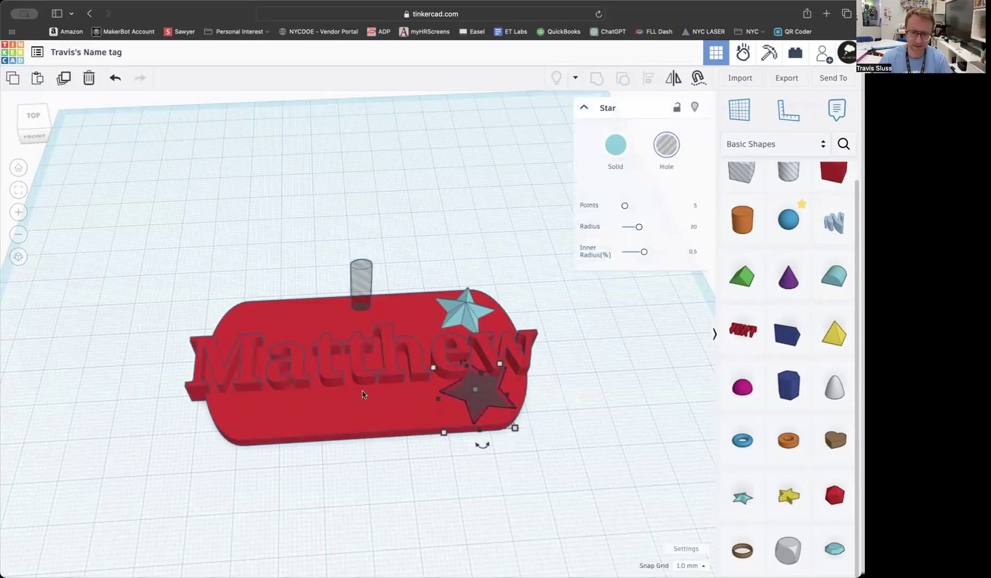
click(513, 417)
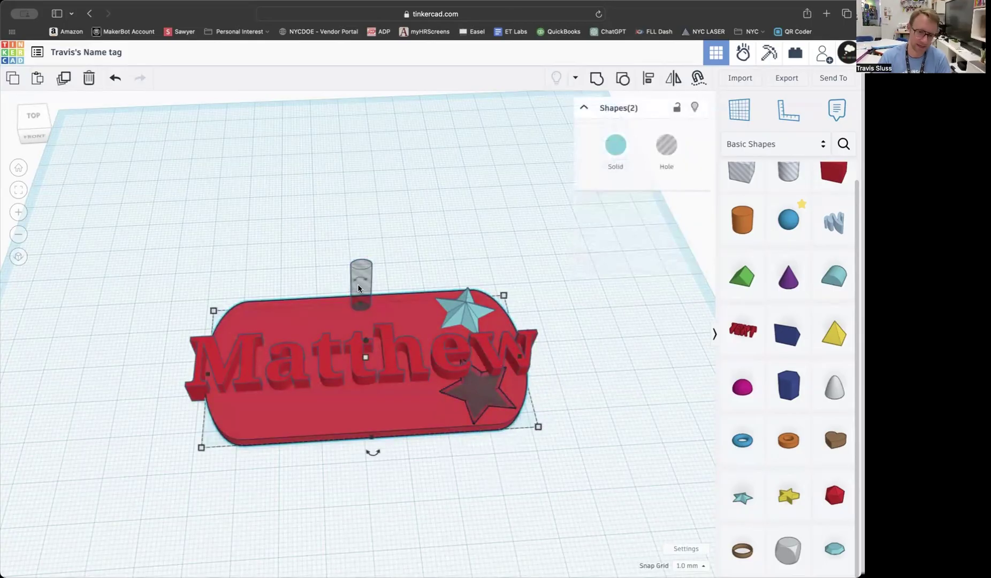
shift+click(358, 288)
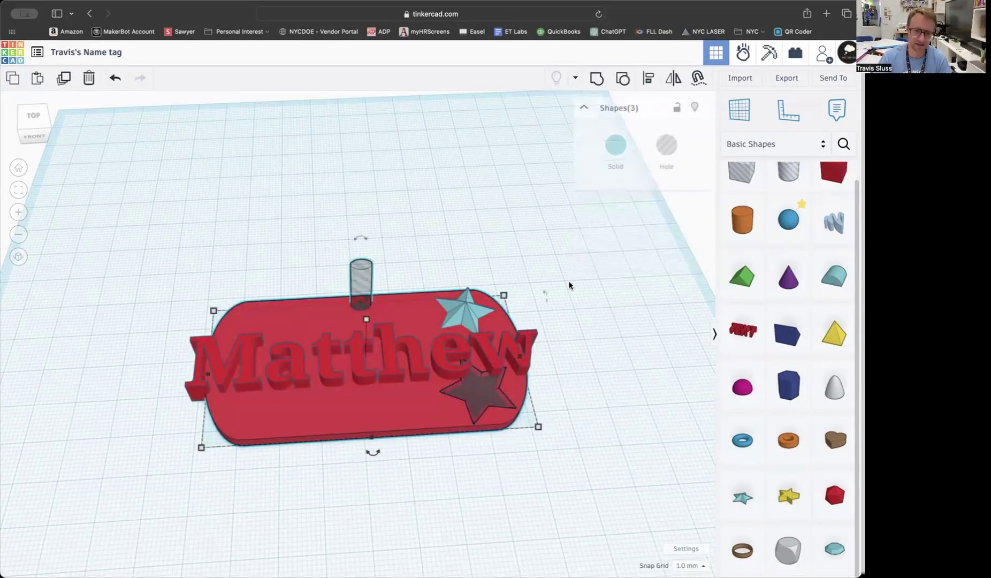
click(597, 79)
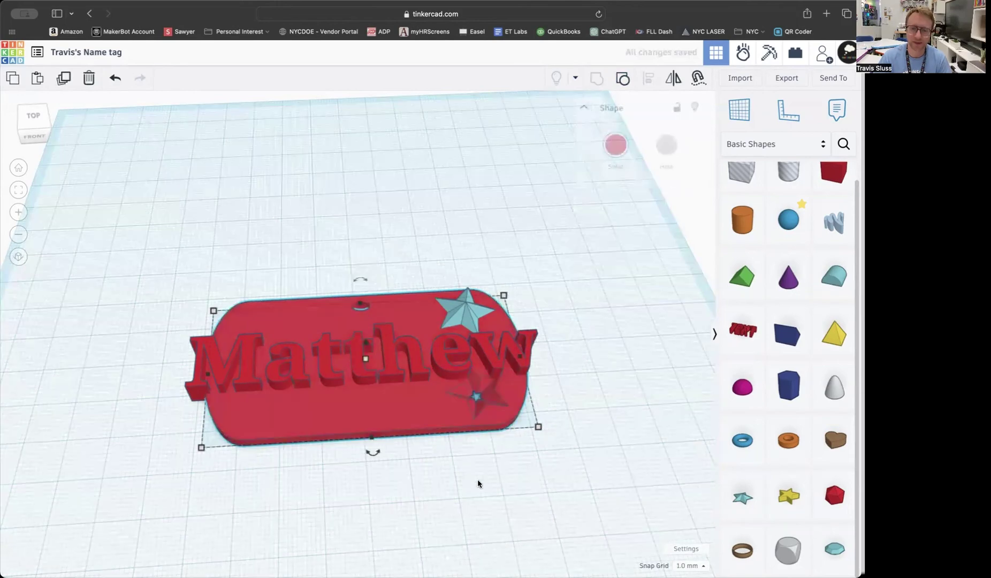
click(477, 459)
mouse_move(510, 424)
right_down()
mouse_move(485, 450)
mouse_move(476, 438)
mouse_move(514, 415)
mouse_move(538, 337)
mouse_move(536, 231)
mouse_move(502, 331)
mouse_move(510, 446)
mouse_move(512, 434)
right_up()
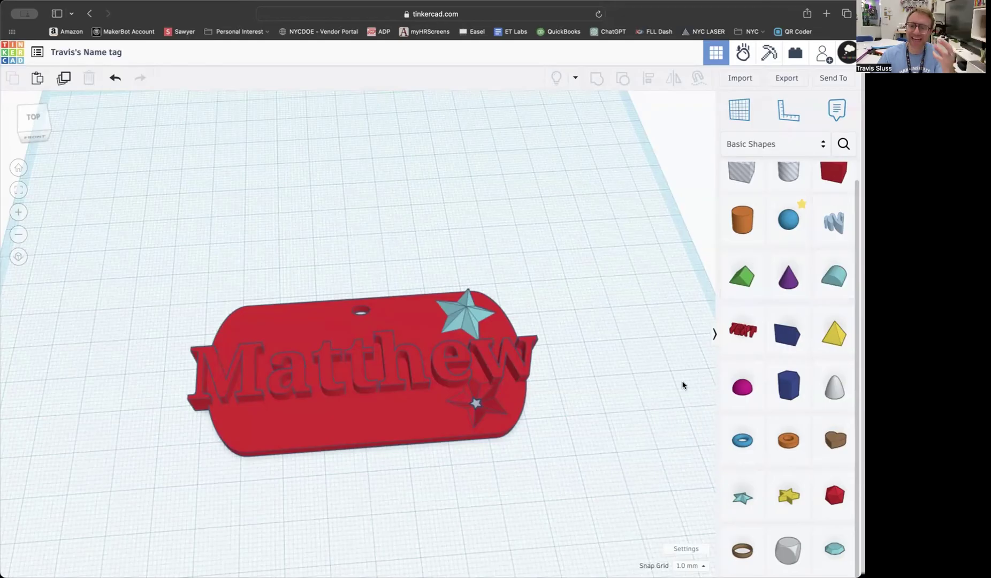
click(473, 305)
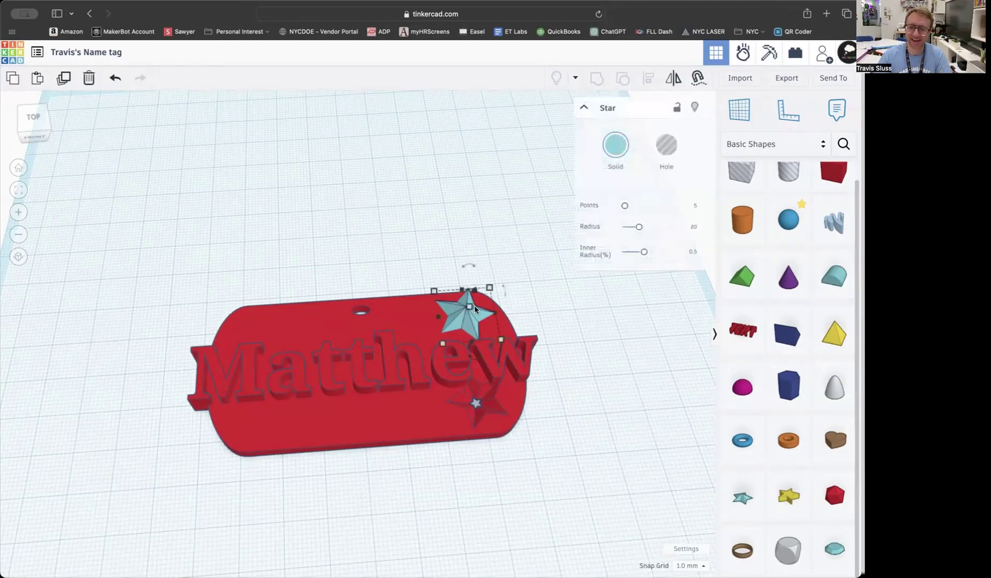
click(483, 478)
right_drag(483, 478, 570, 508)
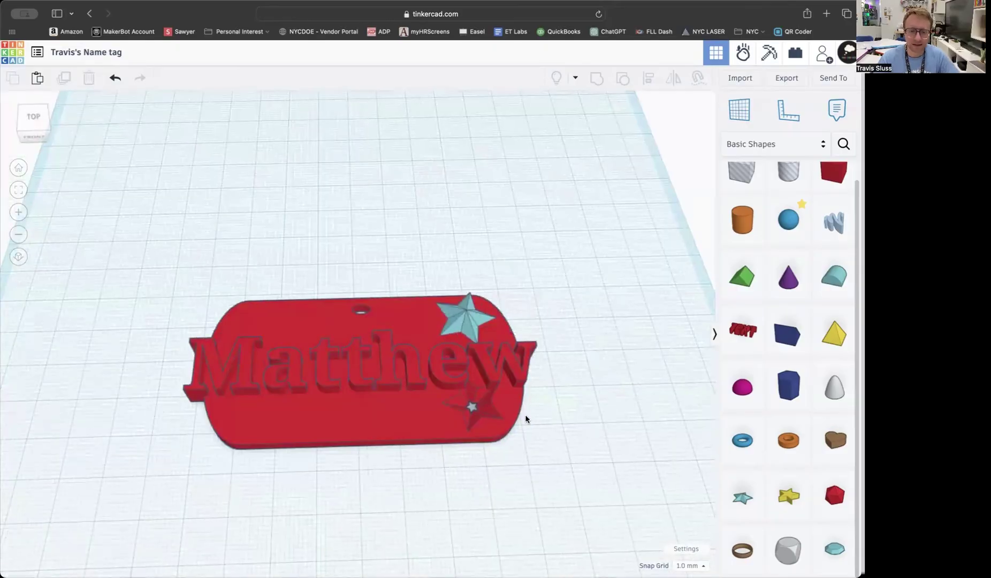
Add a Scribble shape on the base's front left area and draw two oval eyes with pupils.
scroll(789, 263, up, 2)
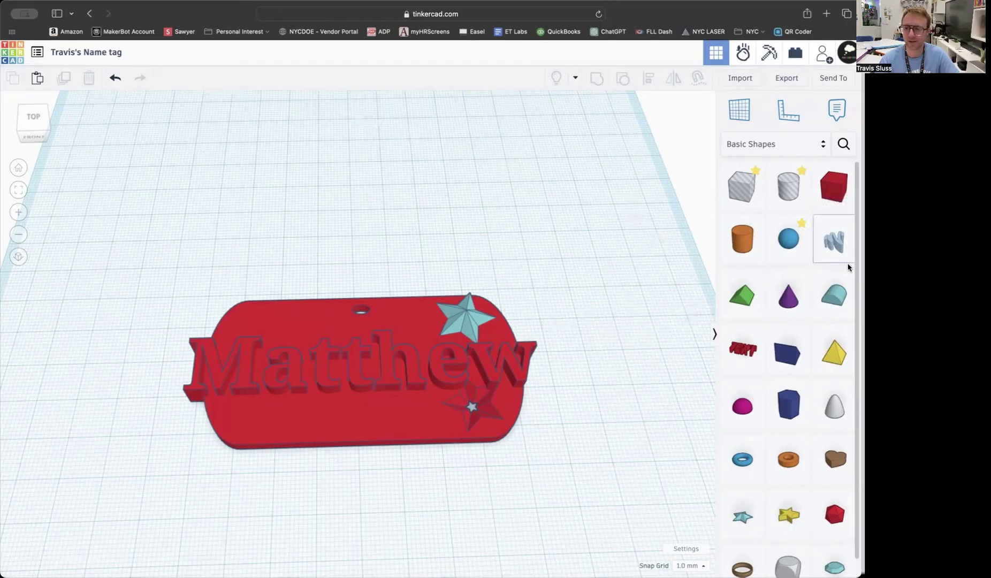
click(828, 246)
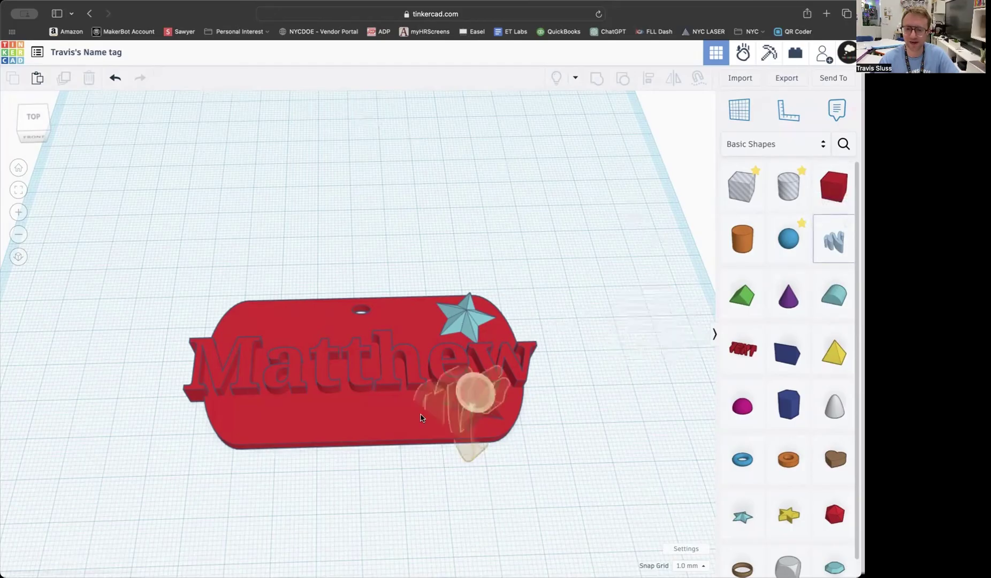
click(310, 405)
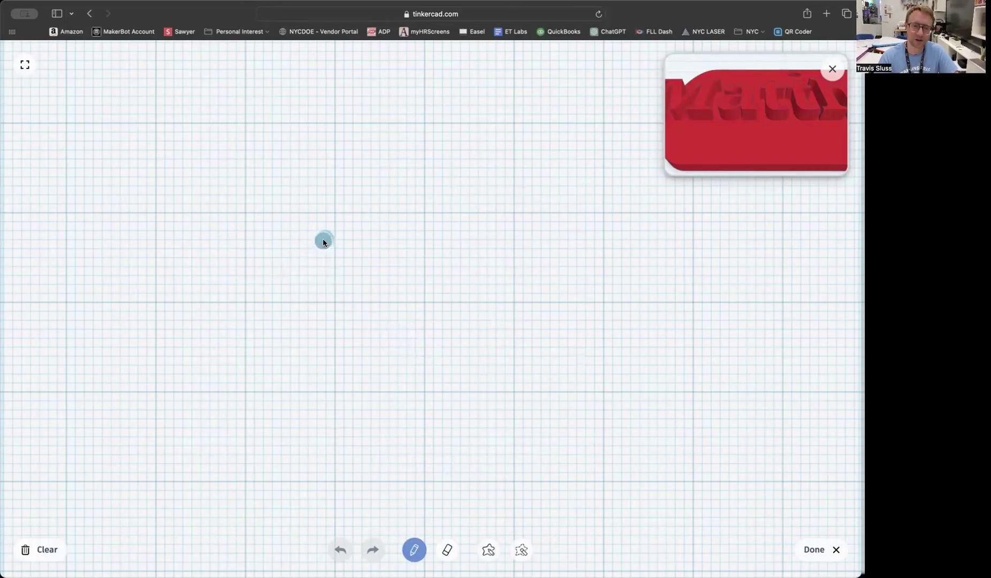
click(323, 241)
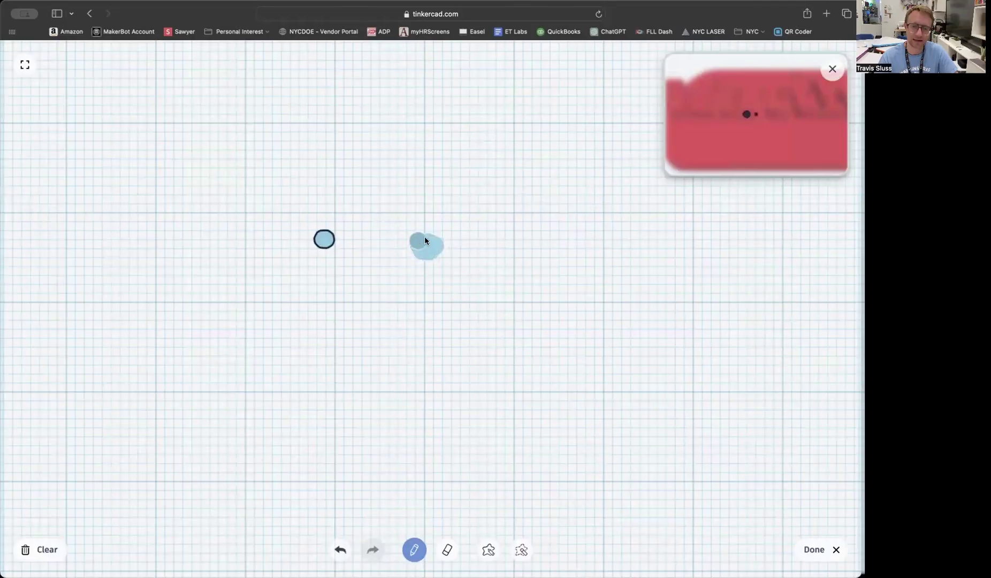
mouse_move(313, 242)
mouse_down()
mouse_move(346, 196)
mouse_move(312, 171)
mouse_move(279, 229)
mouse_move(309, 302)
mouse_up()
drag(341, 240, 343, 238)
mouse_move(424, 156)
mouse_down()
mouse_move(452, 192)
mouse_move(451, 281)
mouse_move(430, 291)
mouse_move(397, 251)
mouse_move(390, 191)
mouse_move(424, 157)
mouse_up()
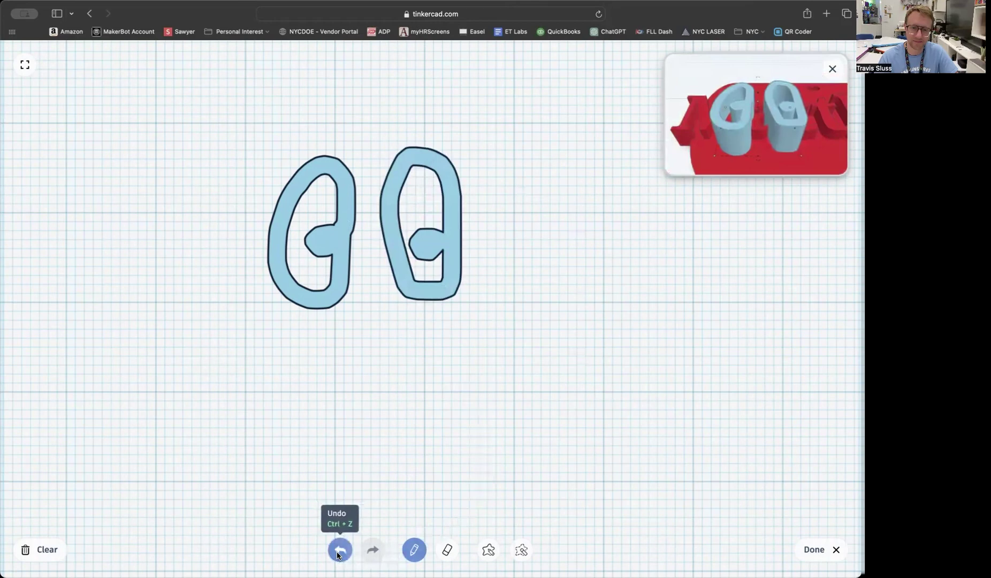
Draw a grinning mouth and a round face outline around the eyes, and finish the scribble.
mouse_move(230, 362)
mouse_down()
mouse_move(250, 391)
mouse_move(305, 429)
mouse_move(401, 434)
mouse_move(485, 401)
mouse_move(525, 355)
mouse_move(530, 323)
mouse_move(471, 367)
mouse_move(358, 410)
mouse_move(287, 416)
mouse_move(243, 389)
mouse_move(229, 356)
mouse_up()
mouse_move(300, 105)
mouse_down()
mouse_move(157, 238)
mouse_move(145, 382)
mouse_move(207, 472)
mouse_move(388, 525)
mouse_move(537, 453)
mouse_move(594, 332)
mouse_move(556, 202)
mouse_move(460, 115)
mouse_move(371, 93)
mouse_move(283, 103)
mouse_up()
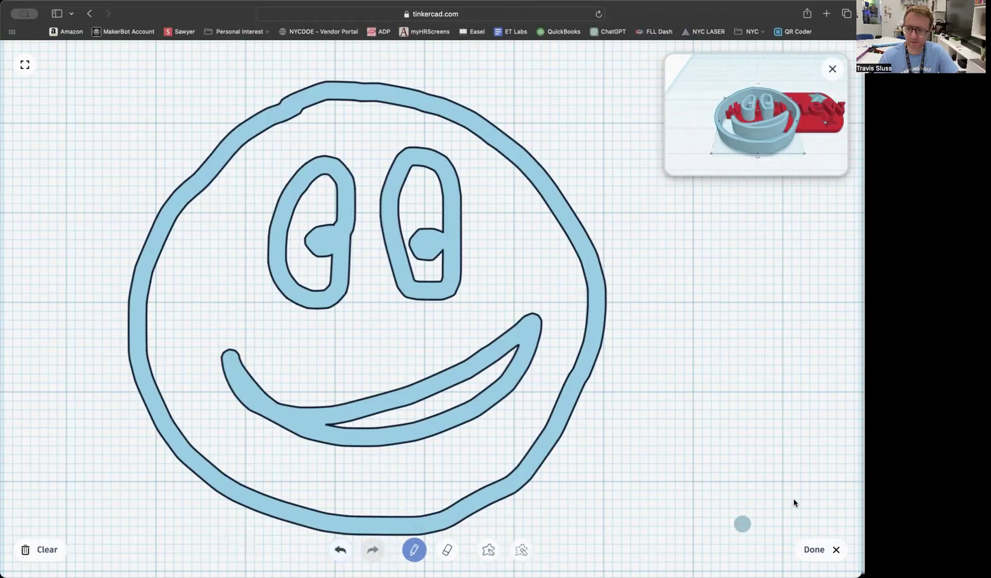
click(814, 549)
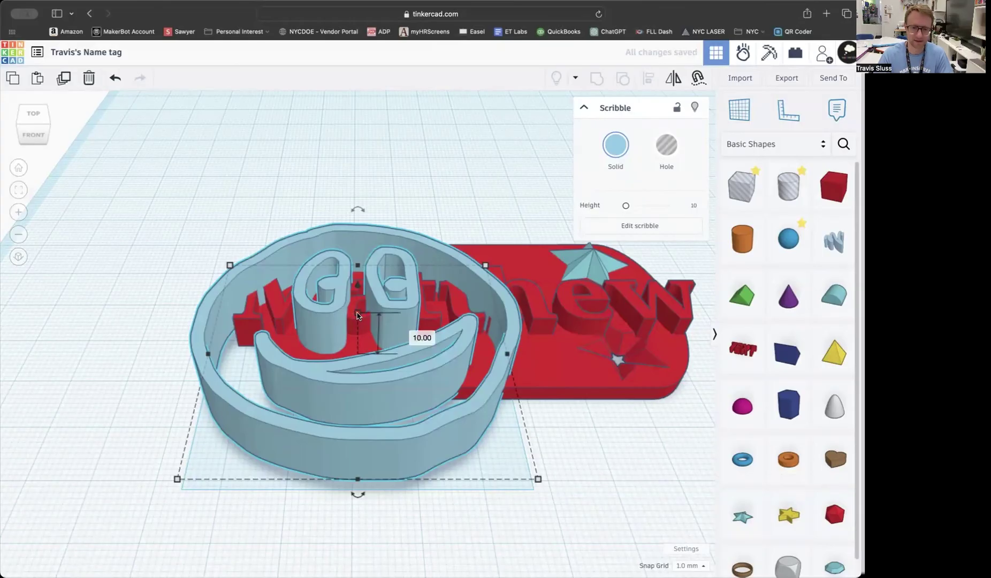
Shrink the smiley scribble proportionally until it fits on the base's front left corner, below the start of the name.
mouse_move(357, 316)
shift+mouse_down()
mouse_move(364, 383)
mouse_move(349, 407)
shift+mouse_up()
click(419, 450)
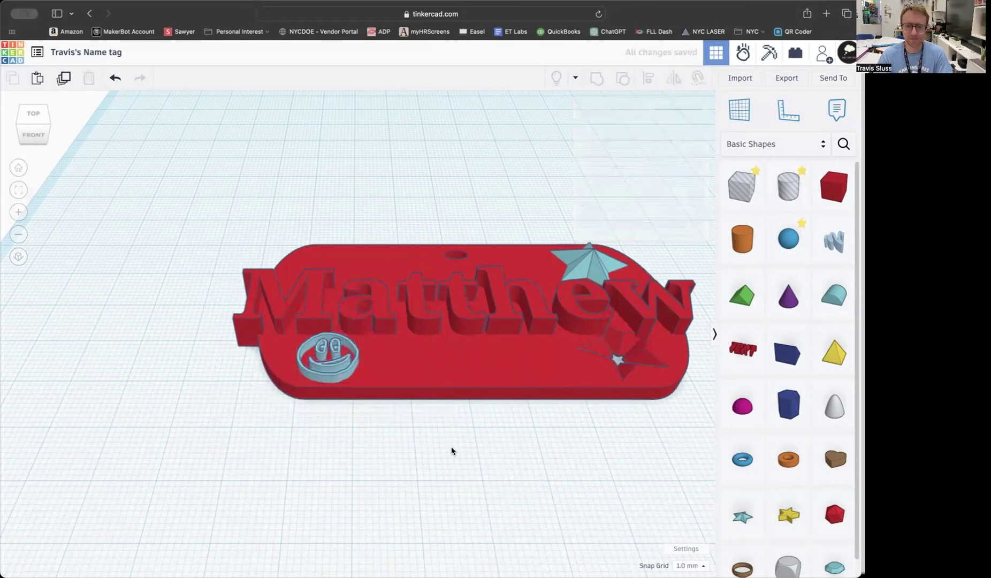
middle_drag(485, 462, 379, 480)
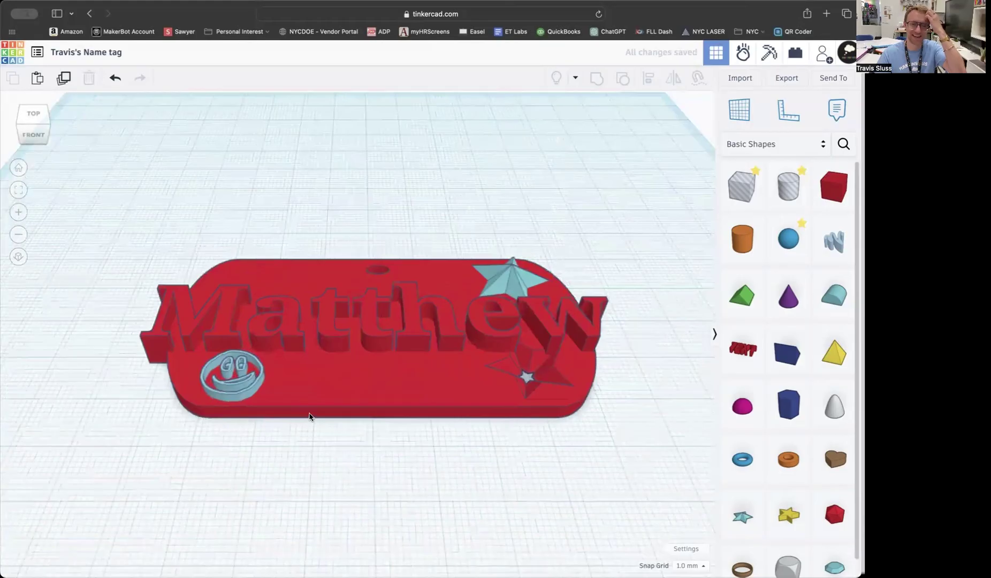
Inspect the decorated name tag on the whole workplane from several distances and angles.
drag(313, 447, 377, 509)
scroll(465, 431, down, 1)
scroll(471, 435, down, 5)
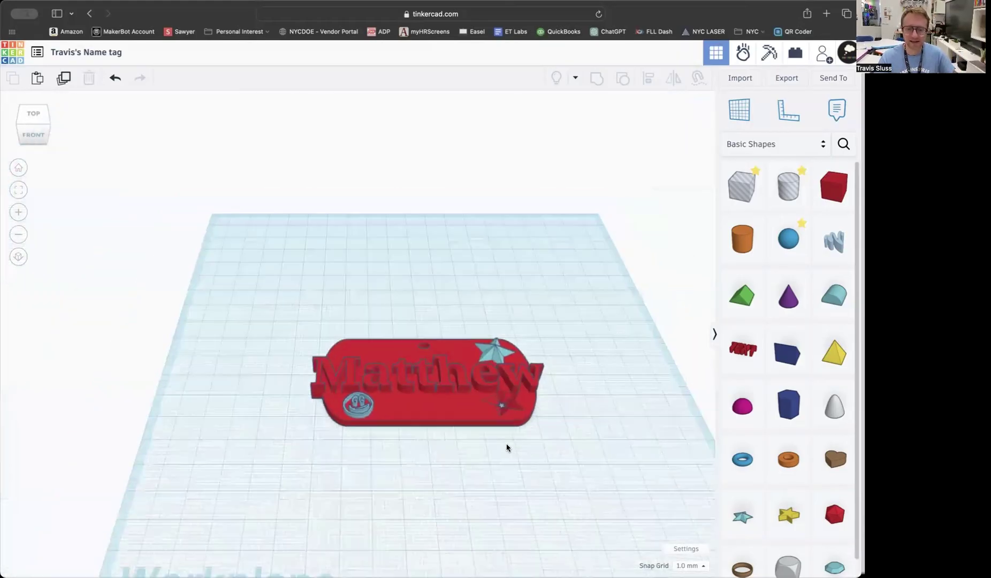
scroll(530, 458, down, 1)
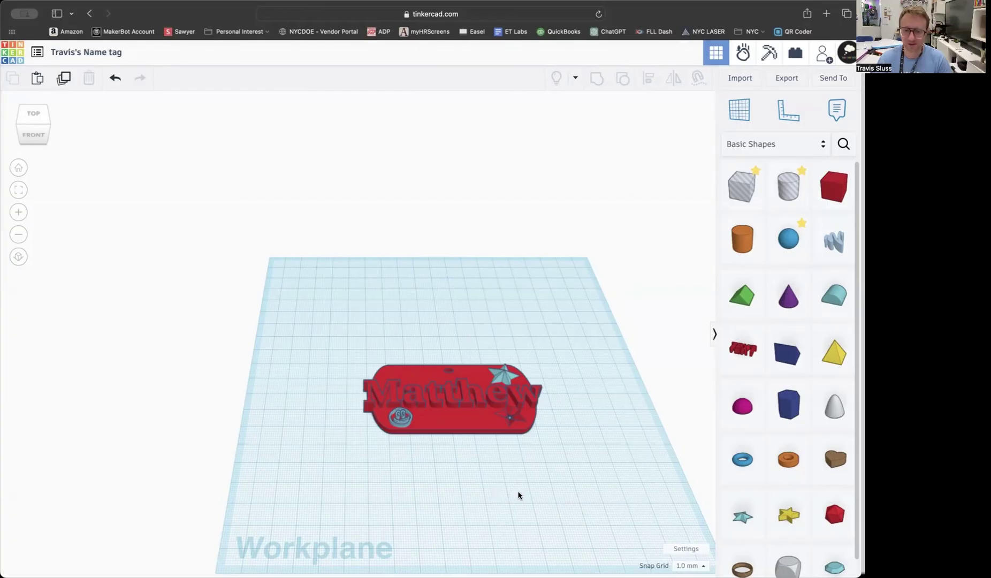
mouse_move(518, 495)
right_down()
mouse_move(524, 507)
mouse_move(509, 492)
right_up()
middle_drag(509, 491, 404, 471)
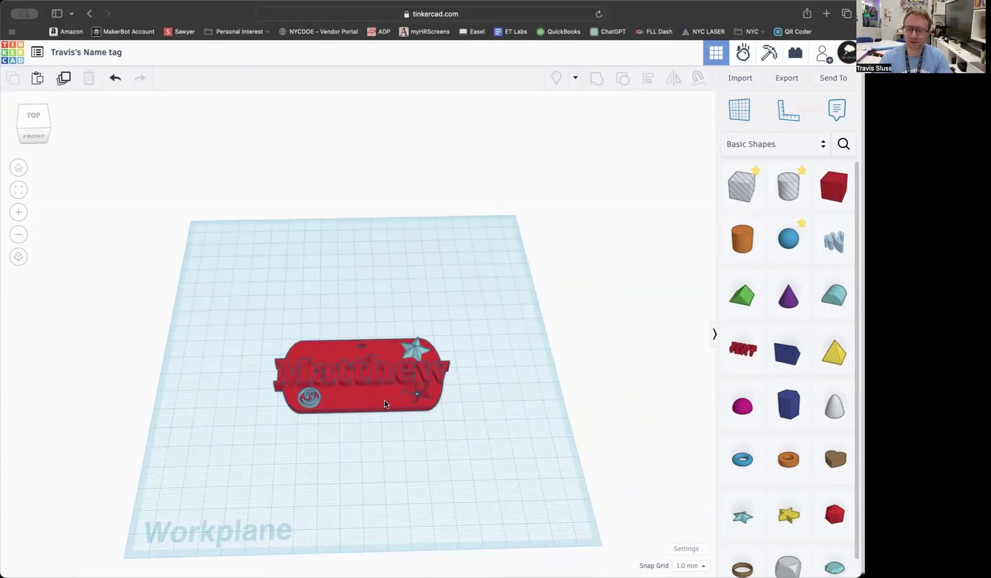
scroll(308, 429, up, 2)
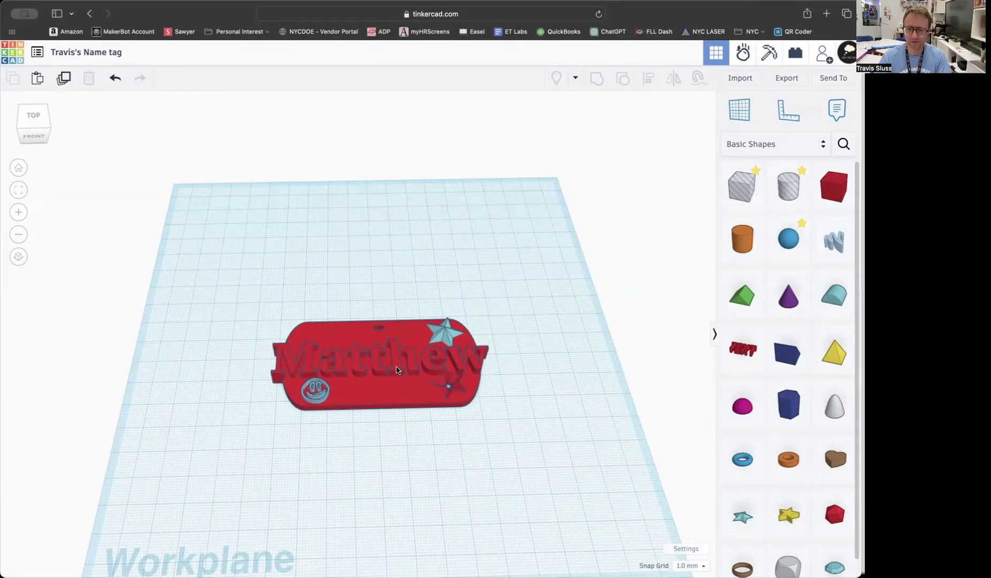
right_drag(386, 437, 380, 439)
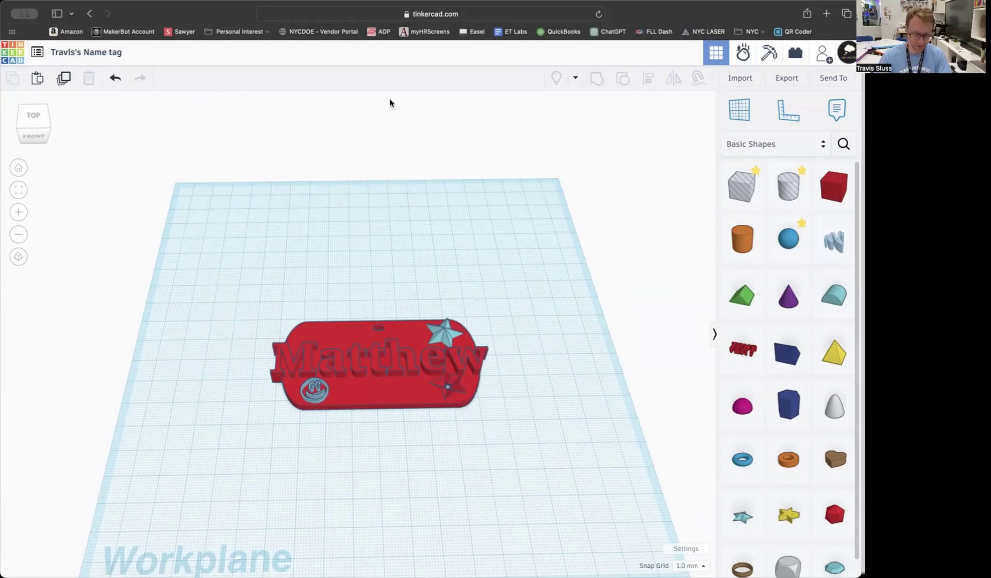
Open makeinspires.com in a new browser tab and show the options for schools.
key(super+t)
text(makeinspires.com)
key(Return)
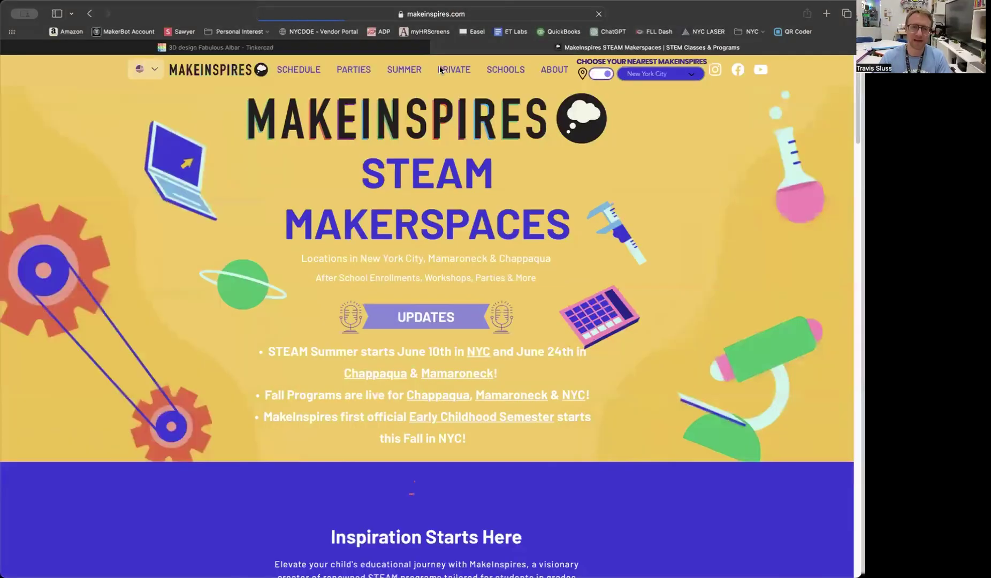
mouse_move(506, 70)
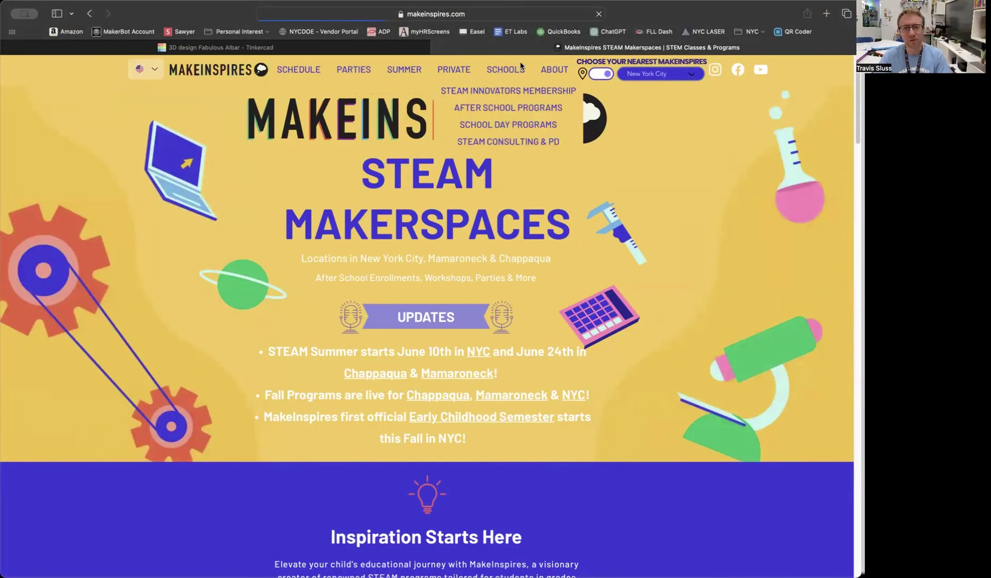
Open the STEAM Innovators Membership page for schools and review its three membership tiers, including the Innovators topics and support offer.
click(505, 95)
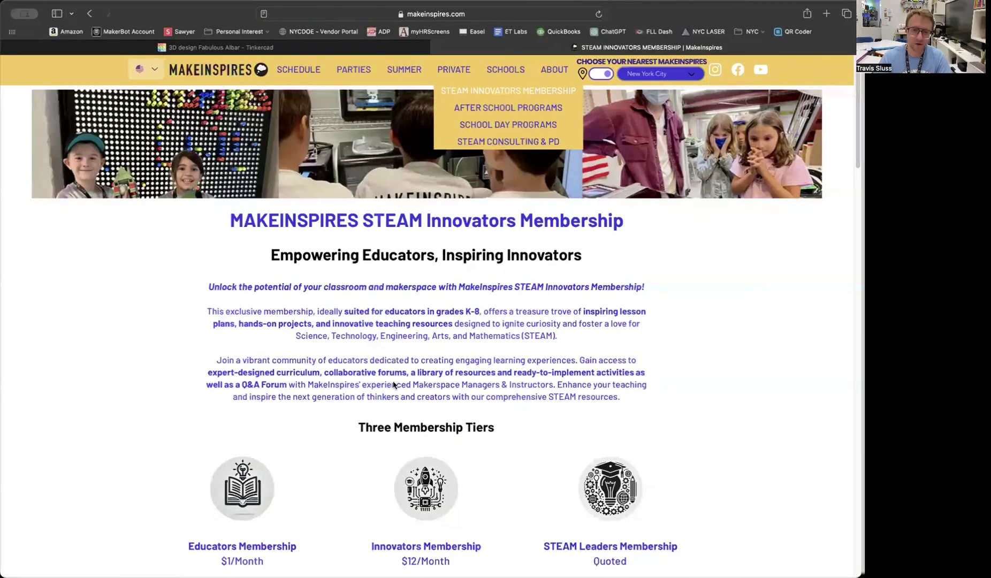
scroll(396, 381, down, 5)
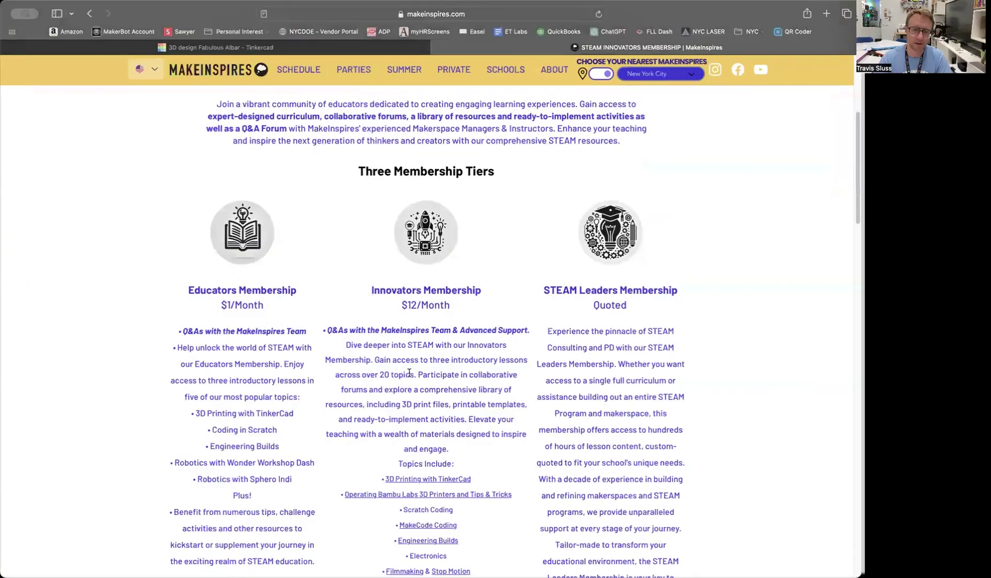
scroll(409, 373, down, 5)
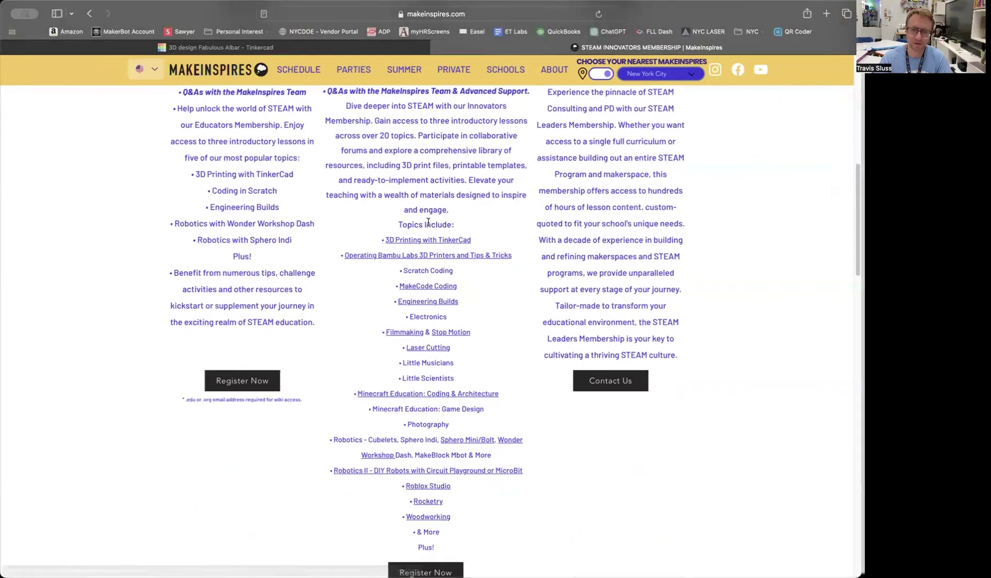
scroll(407, 198, down, 1)
scroll(376, 179, up, 2)
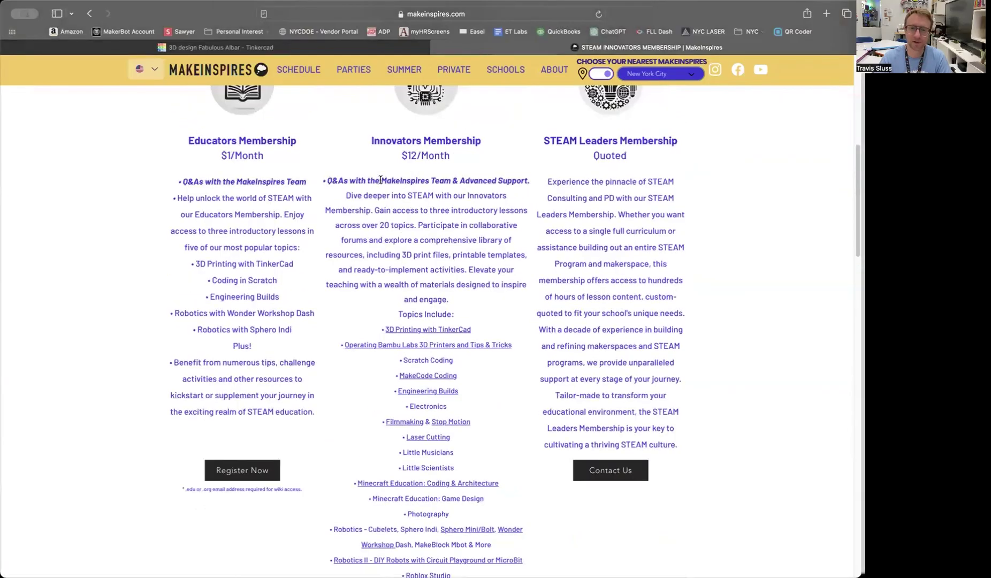
drag(381, 179, 518, 179)
scroll(442, 377, down, 4)
scroll(428, 331, up, 5)
scroll(569, 192, up, 8)
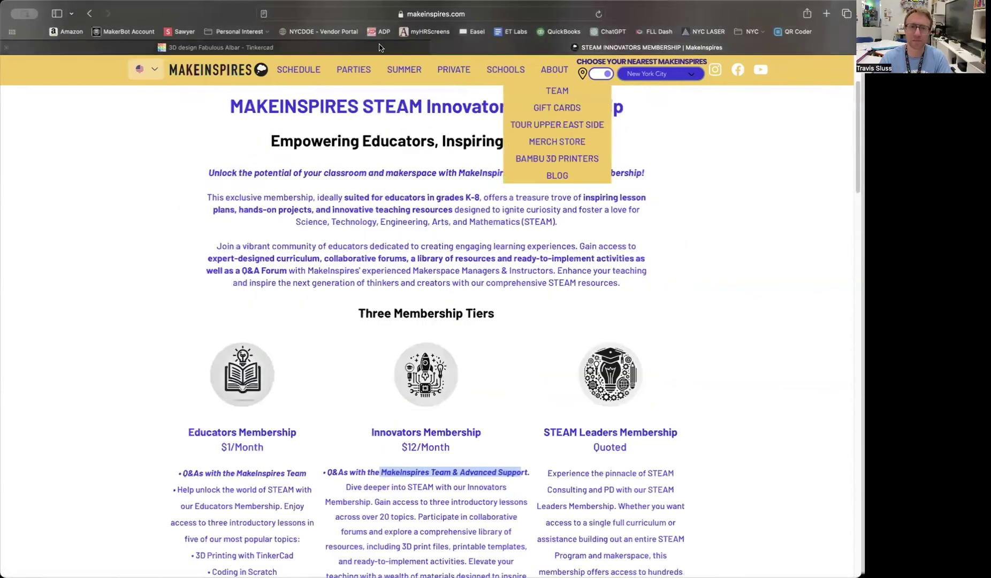
Return to the name tag design in Tinkercad and view its export options for 3D printing and laser cutting without downloading.
click(413, 46)
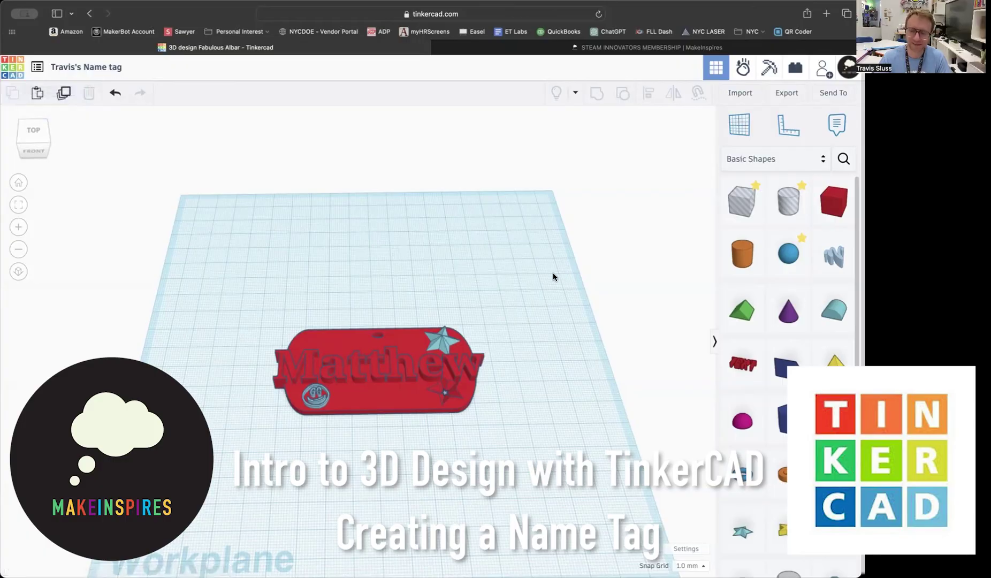
click(788, 94)
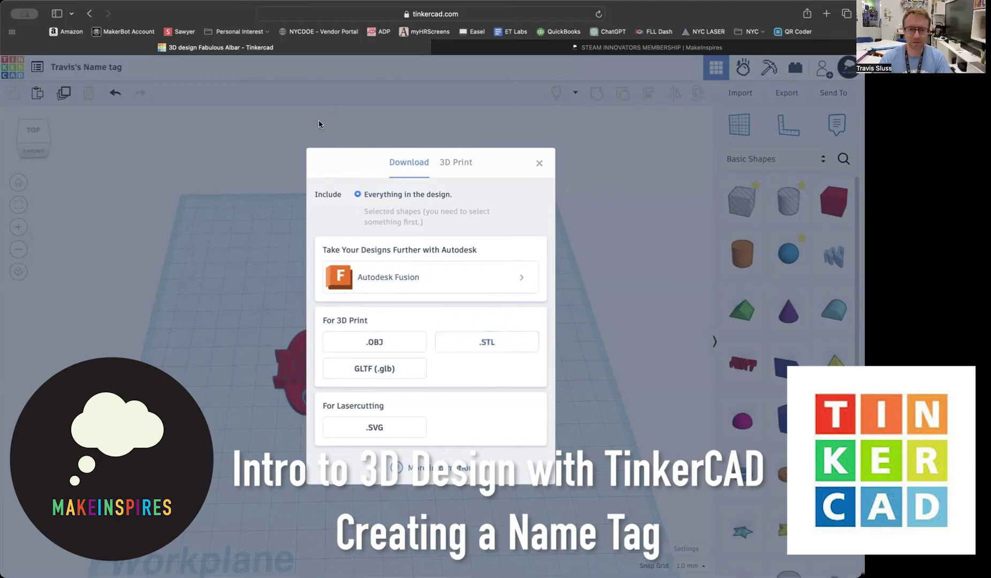
click(258, 162)
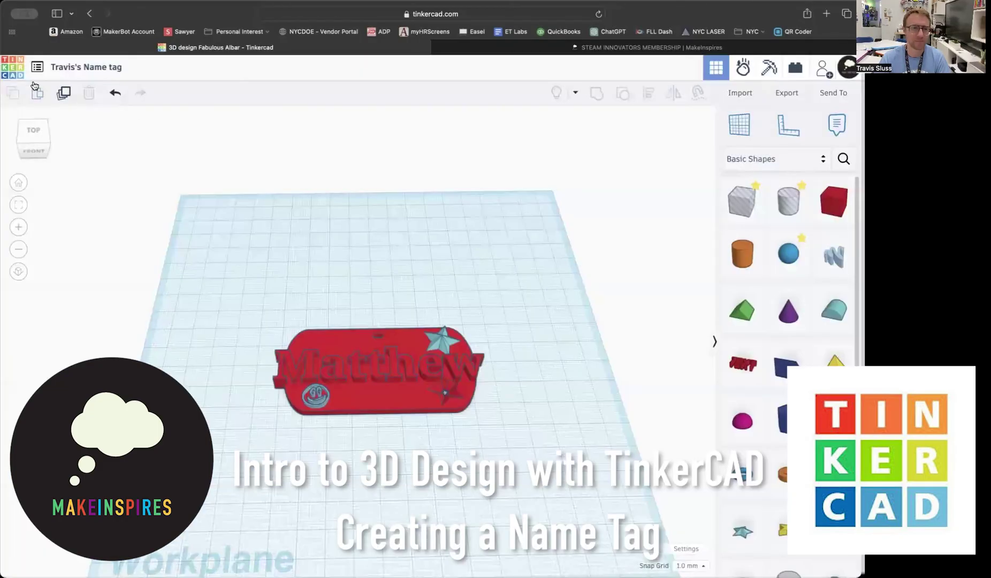
Leave the name tag design for the Tinkercad dashboard so that the work is saved.
click(19, 73)
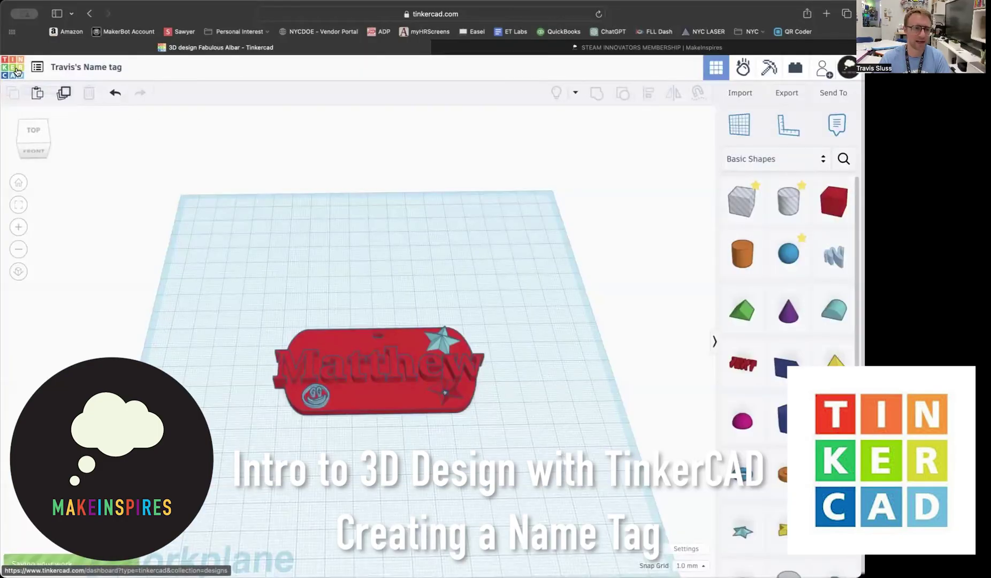